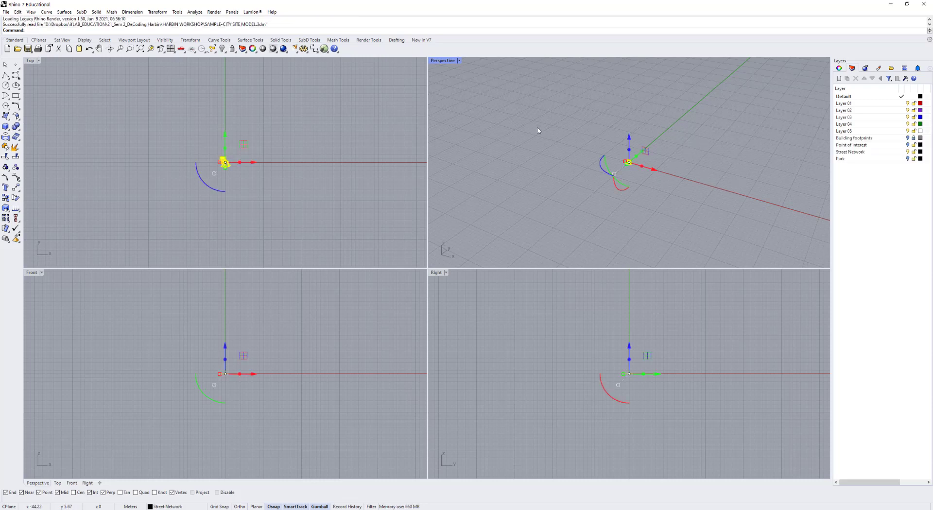
Zoom the Top viewport to fit the selected Harbin street network
{"action": "left_click", "coordinate": [151, 49]}
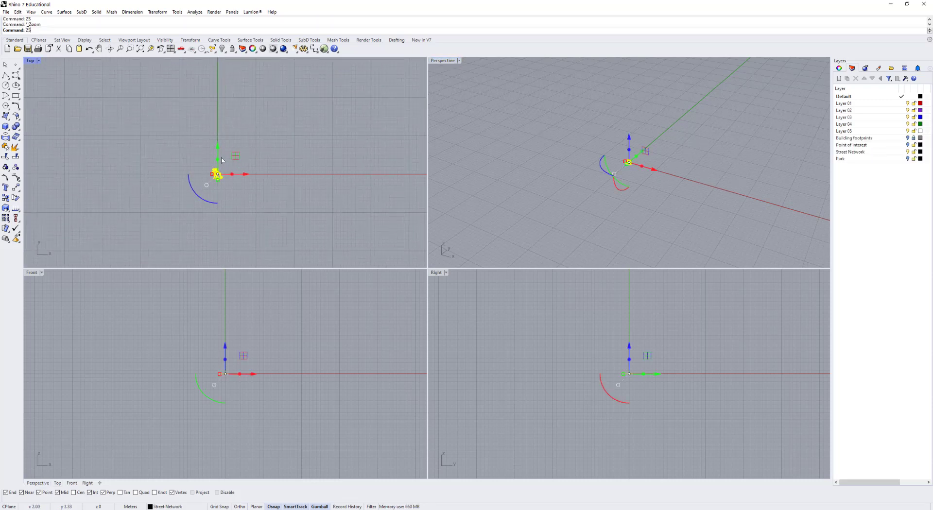
{"action": "left_click", "coordinate": [30, 59]}
Maximize the Top view, clear the selection and delete the unused Layers 01–05
{"action": "double_click", "coordinate": [30, 60]}
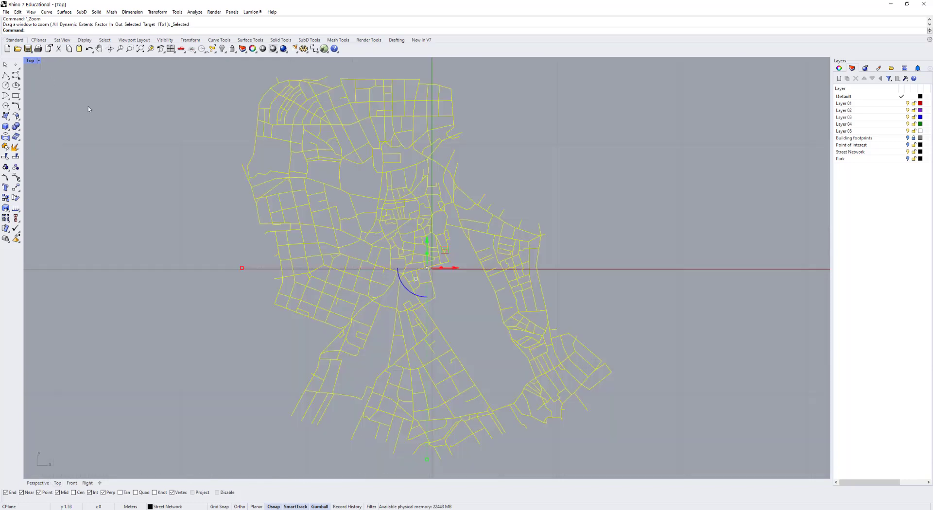
{"action": "left_click", "coordinate": [518, 167]}
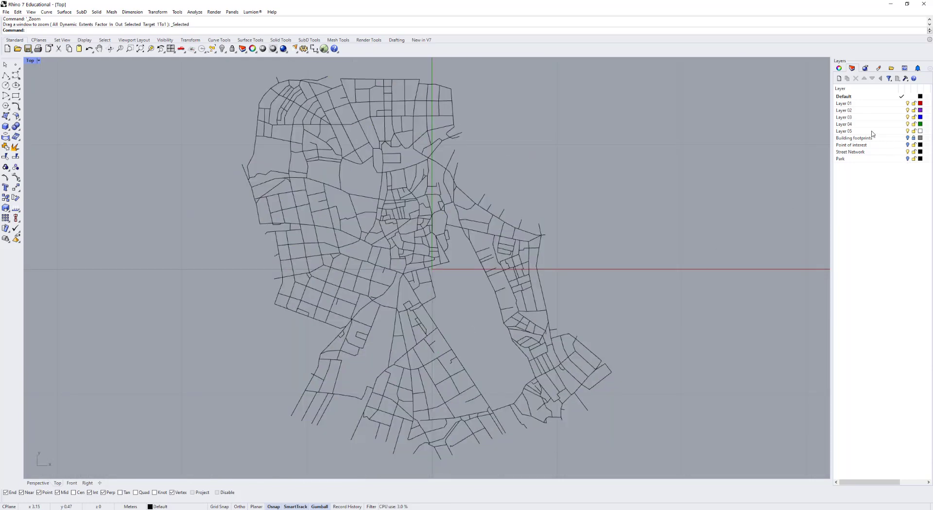
{"action": "left_click", "coordinate": [854, 131]}
{"action": "left_click", "coordinate": [866, 103], "text": "shift"}
{"action": "left_click", "coordinate": [855, 79]}
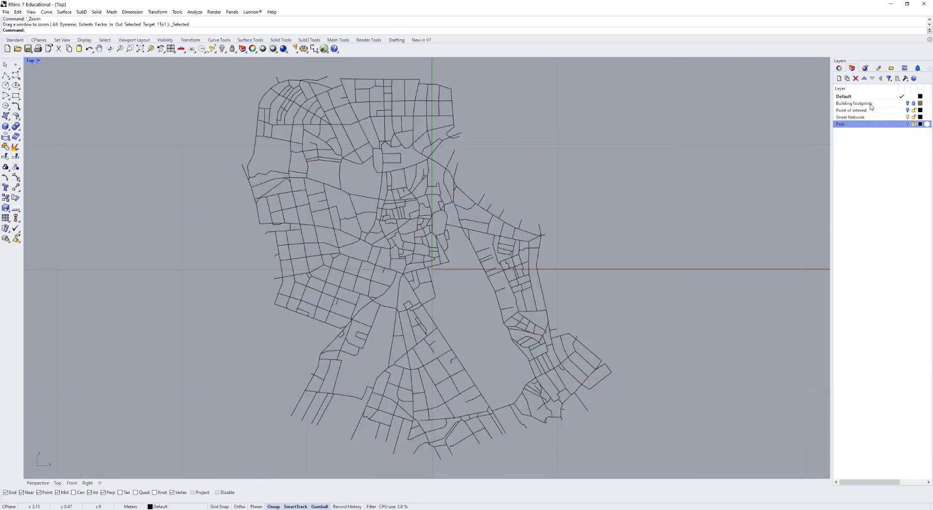
Turn on the Building footprints layer, zoom in, and switch to the Perspective view
{"action": "left_click", "coordinate": [907, 104]}
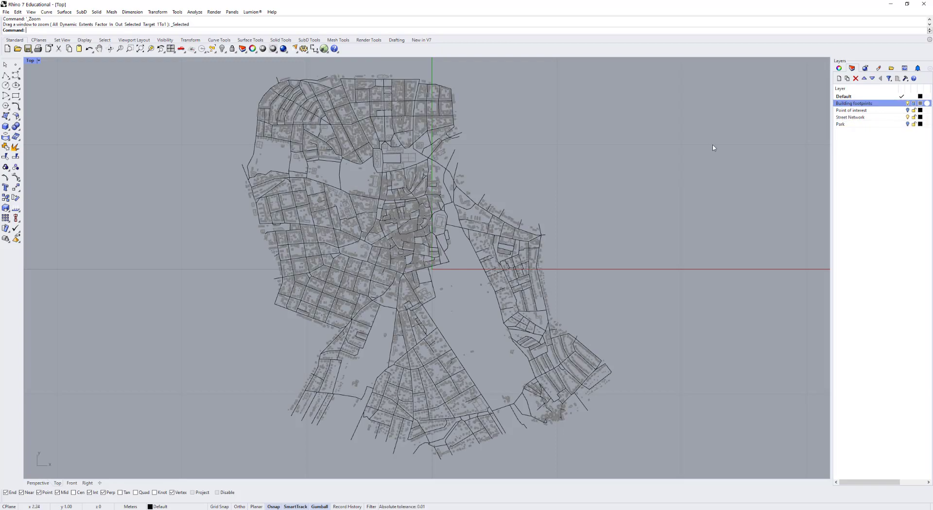
{"action": "scroll", "coordinate": [360, 198], "scroll_direction": "up", "scroll_amount": 8}
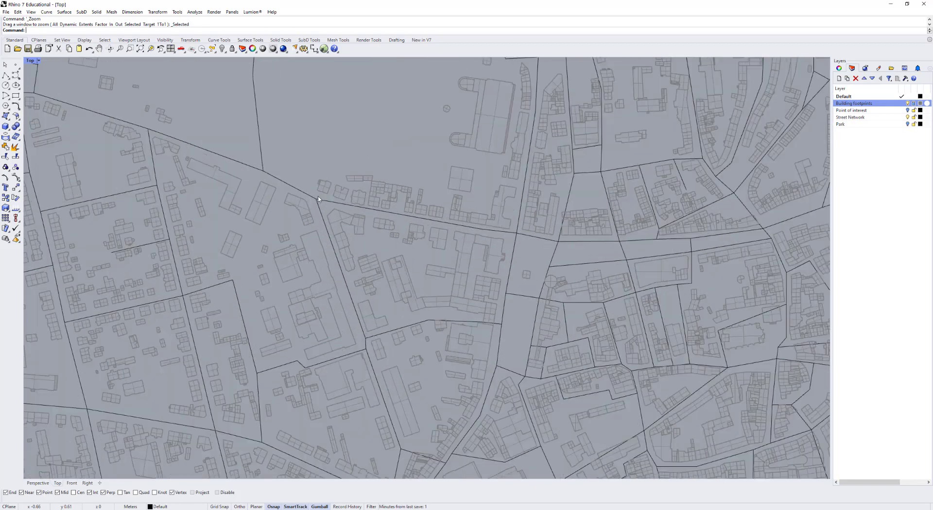
{"action": "left_click", "coordinate": [262, 151]}
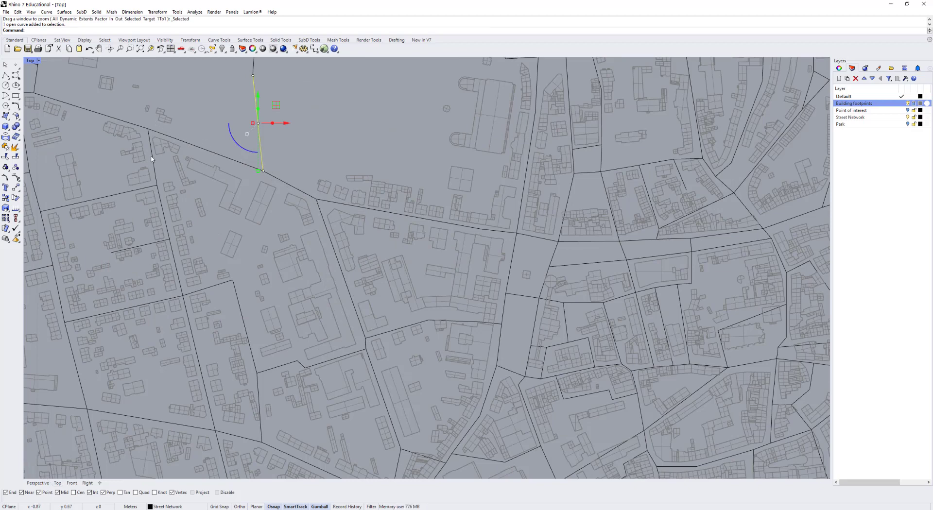
{"action": "key", "text": "Escape"}
{"action": "scroll", "coordinate": [293, 165], "scroll_direction": "up", "scroll_amount": 3}
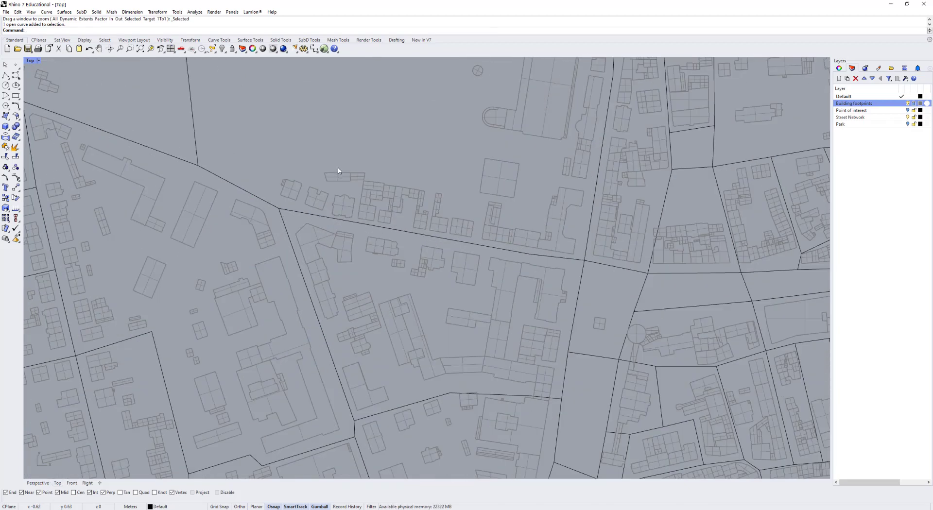
{"action": "scroll", "coordinate": [393, 158], "scroll_direction": "up", "scroll_amount": 6}
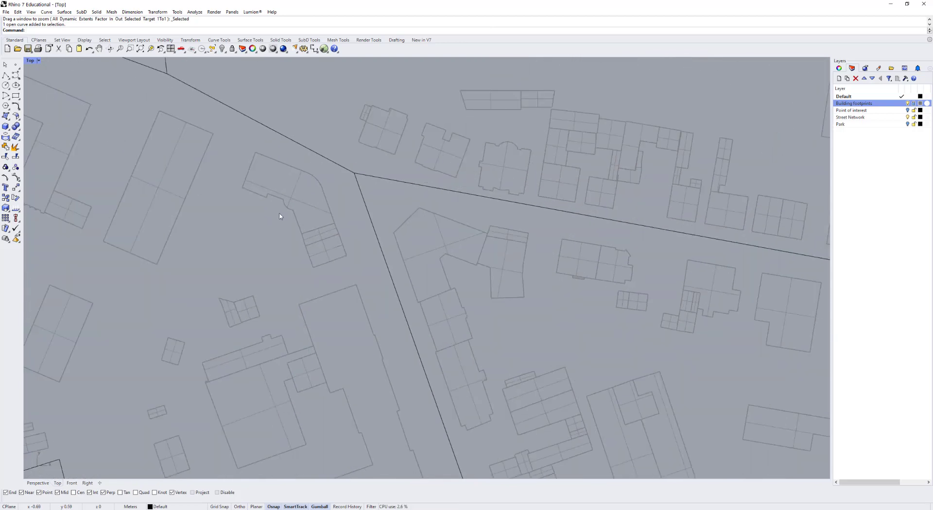
{"action": "left_click", "coordinate": [900, 132]}
{"action": "left_click", "coordinate": [39, 484]}
Fit the whole city model in view and switch to Shaded display
{"action": "scroll", "coordinate": [390, 255], "scroll_direction": "up", "scroll_amount": 2}
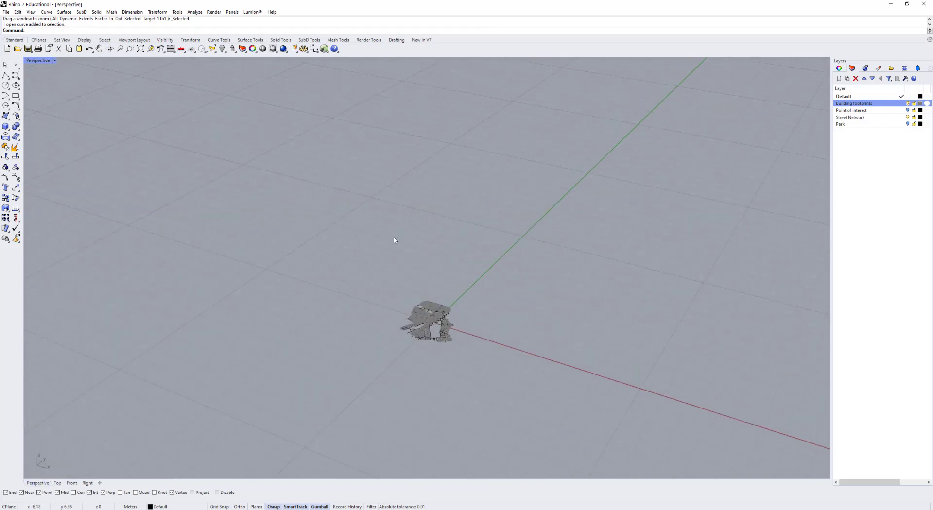
{"action": "key", "text": "ctrl+a"}
{"action": "key", "text": "ctrl+shift+e"}
{"action": "key", "text": "Escape"}
{"action": "scroll", "coordinate": [448, 307], "scroll_direction": "up", "scroll_amount": 5}
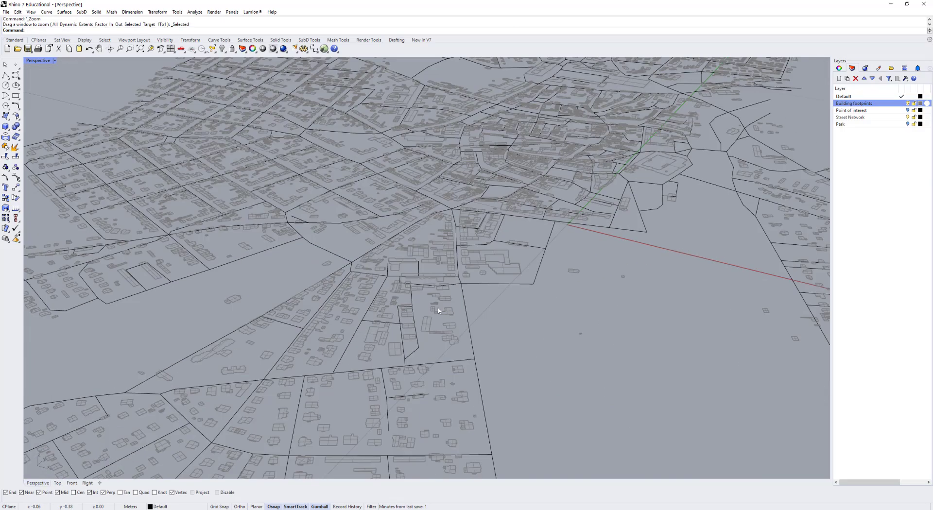
{"action": "key", "text": "ctrl+alt+s"}
{"action": "scroll", "coordinate": [422, 250], "scroll_direction": "up", "scroll_amount": 2}
{"action": "scroll", "coordinate": [422, 251], "scroll_direction": "up", "scroll_amount": 6}
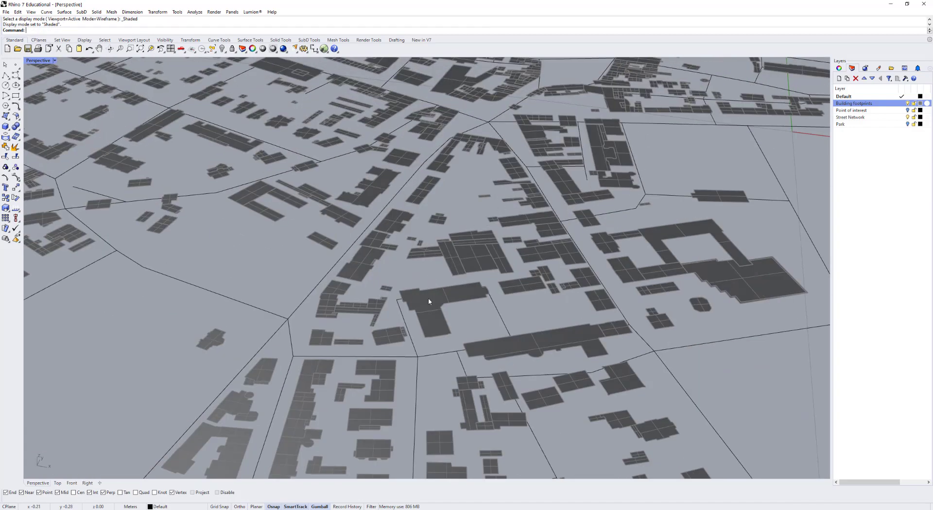
Zoom to the T-shaped building footprint and orbit to a low angle over it
{"action": "left_click", "coordinate": [421, 318]}
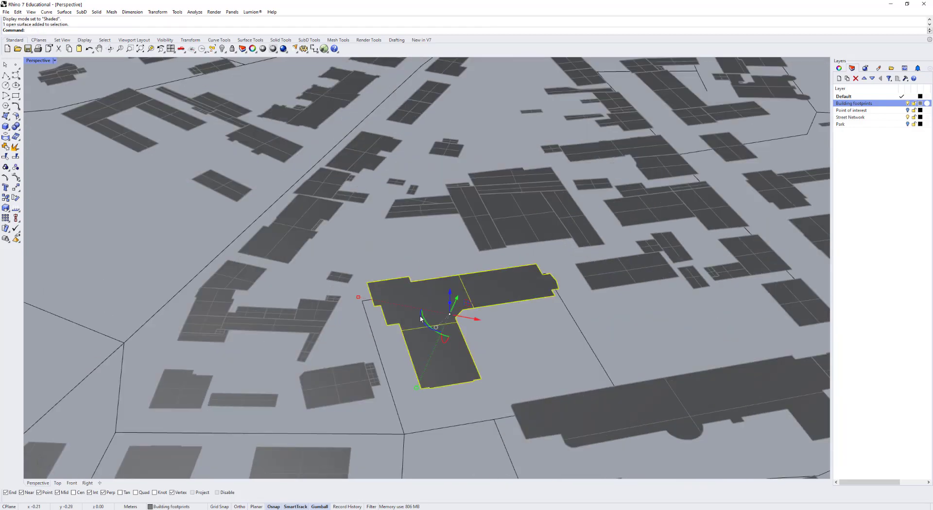
{"action": "key", "text": "ctrl+shift+e"}
{"action": "right_click_drag", "start_coordinate": [535, 243], "coordinate": [524, 272]}
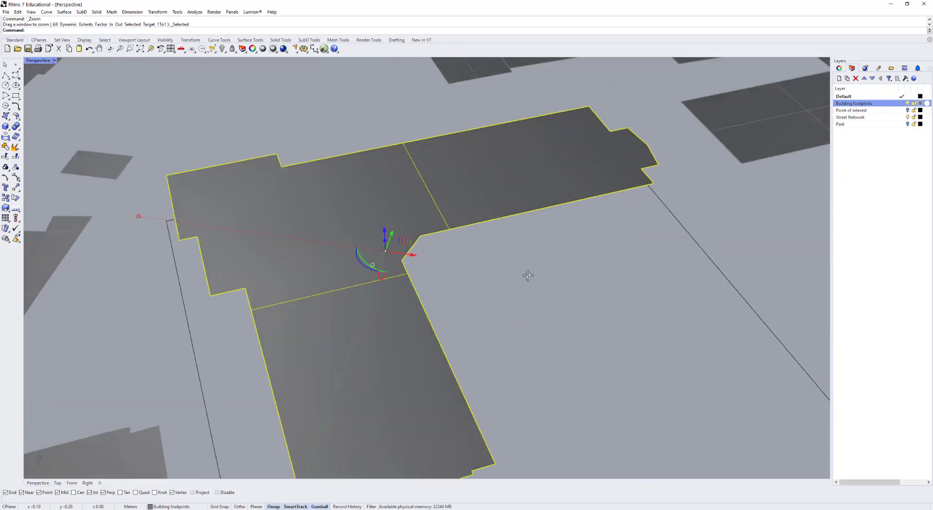
{"action": "scroll", "coordinate": [525, 273], "scroll_direction": "up", "scroll_amount": 2}
Return to the Top view and pan so the whole city is centred
{"action": "left_click", "coordinate": [57, 483]}
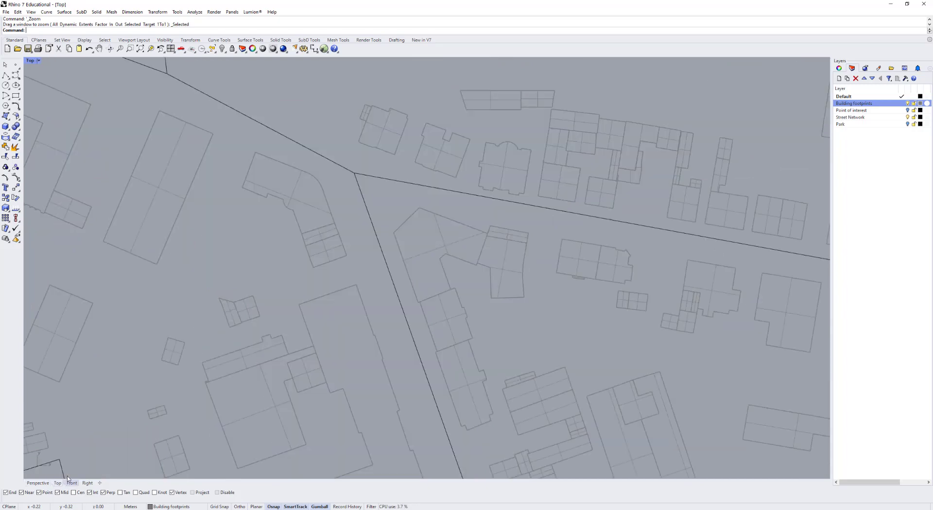
{"action": "scroll", "coordinate": [310, 325], "scroll_direction": "down", "scroll_amount": 10}
{"action": "right_click_drag", "start_coordinate": [310, 325], "coordinate": [335, 257]}
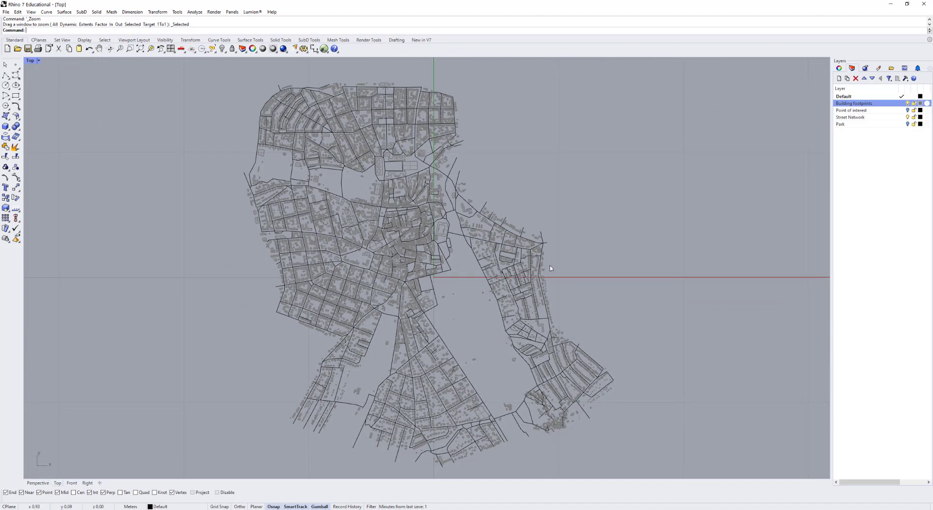
Launch Grasshopper, move and resize its editor window, and bring up the PLUGIN folder
{"action": "type", "text": "asshopper"}
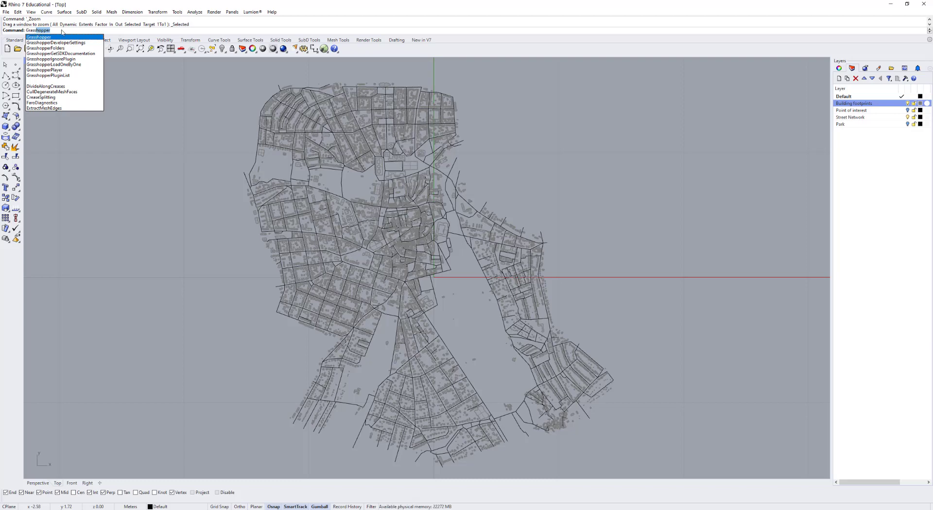
{"action": "key", "text": "Return"}
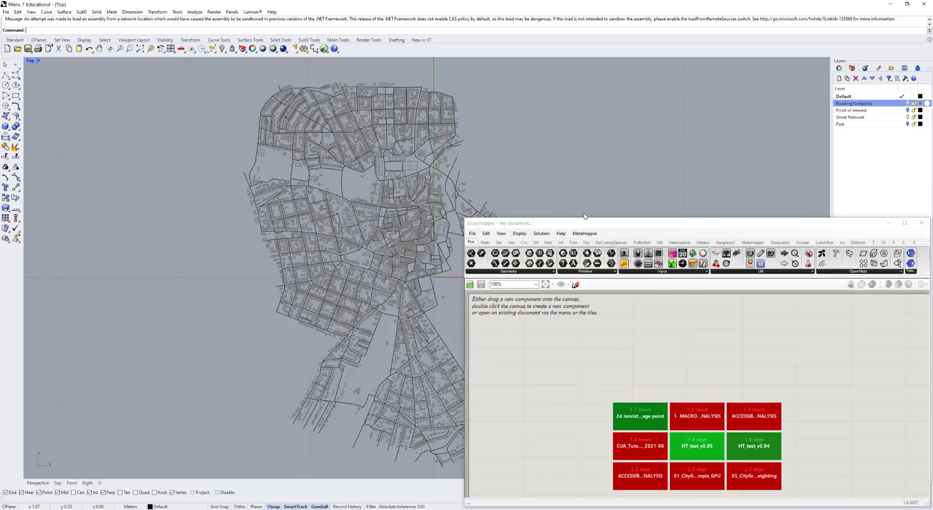
{"action": "left_click_drag", "start_coordinate": [585, 223], "coordinate": [522, 63]}
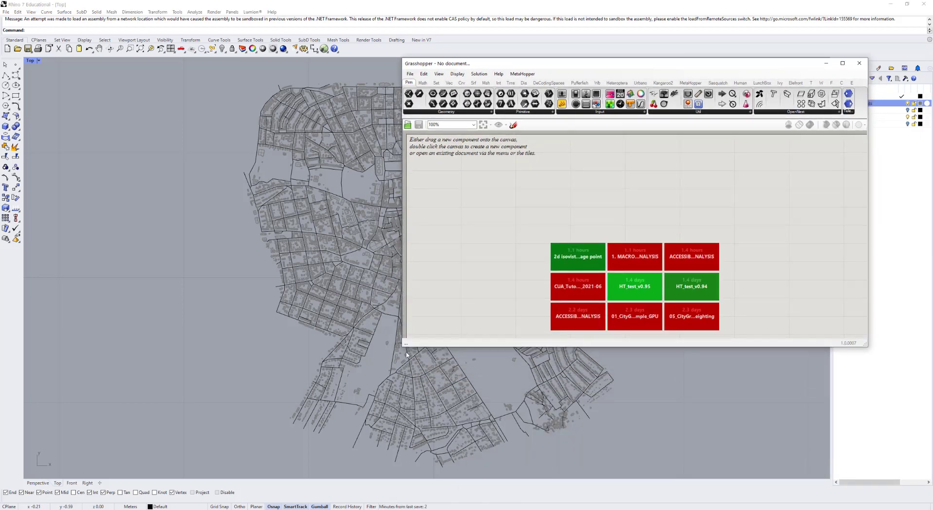
{"action": "left_click_drag", "start_coordinate": [403, 346], "coordinate": [427, 400]}
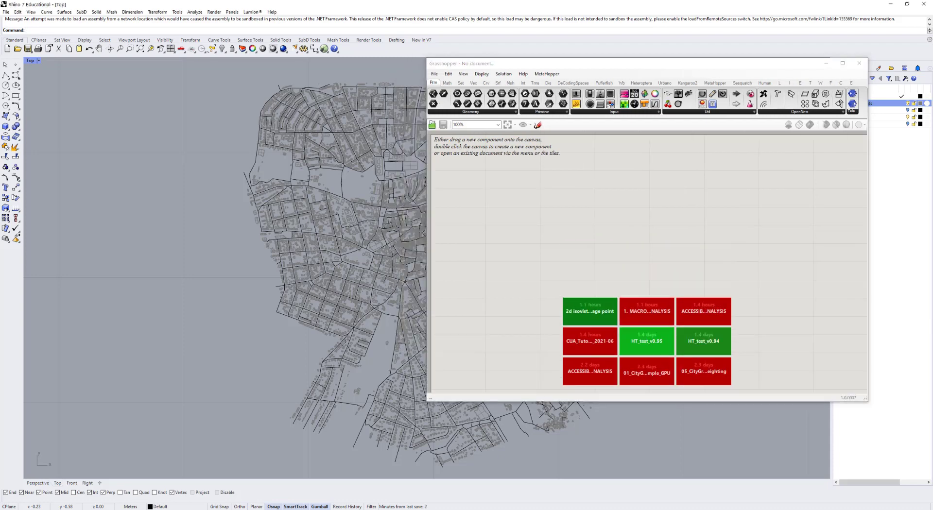
{"action": "key", "text": "alt+Tab"}
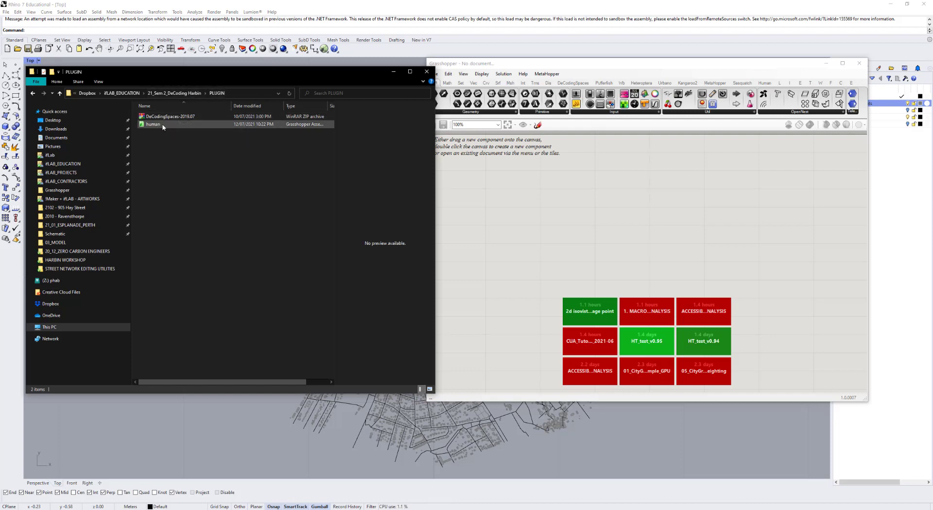
Open Grasshopper's Components Folder (Libraries) and place its Explorer window beside the PLUGIN folder
{"action": "left_click", "coordinate": [558, 196]}
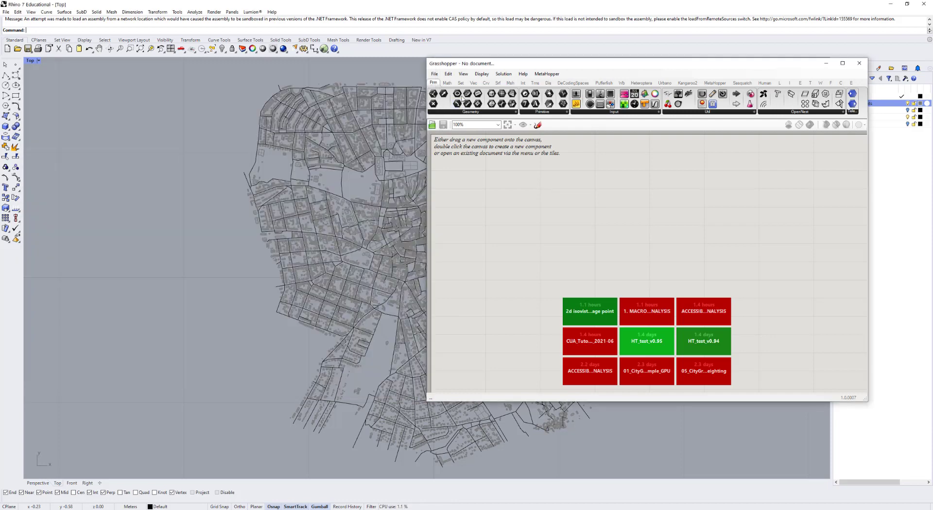
{"action": "left_click", "coordinate": [435, 75]}
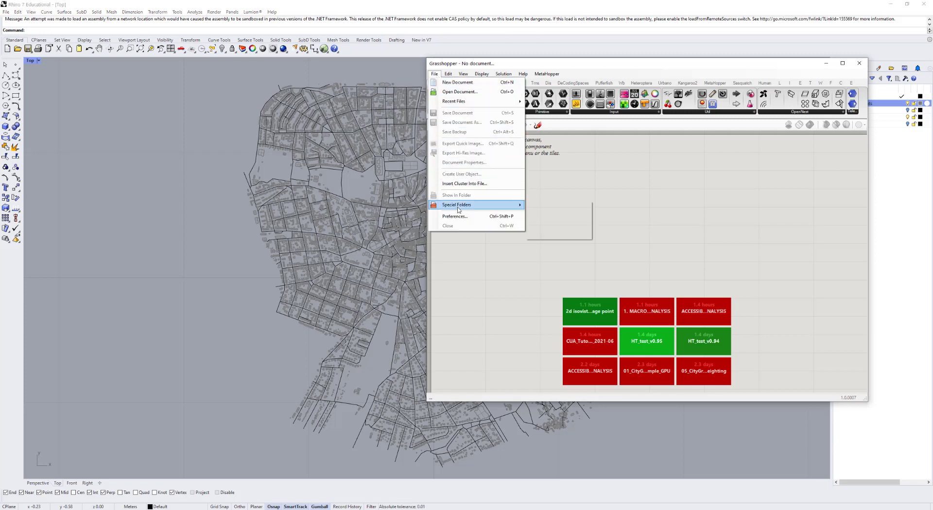
{"action": "mouse_move", "coordinate": [456, 205]}
{"action": "left_click", "coordinate": [567, 208]}
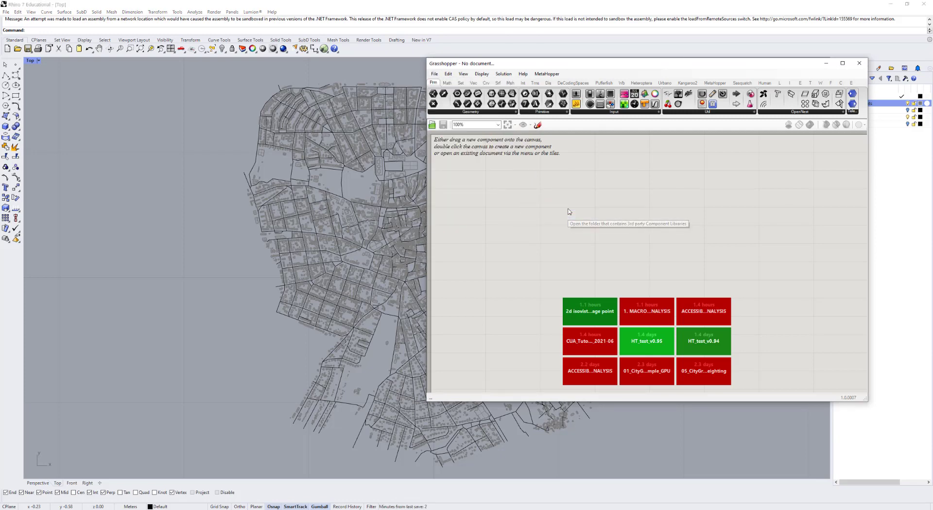
{"action": "left_click_drag", "start_coordinate": [299, 79], "coordinate": [582, 73]}
{"action": "left_click_drag", "start_coordinate": [423, 115], "coordinate": [341, 115]}
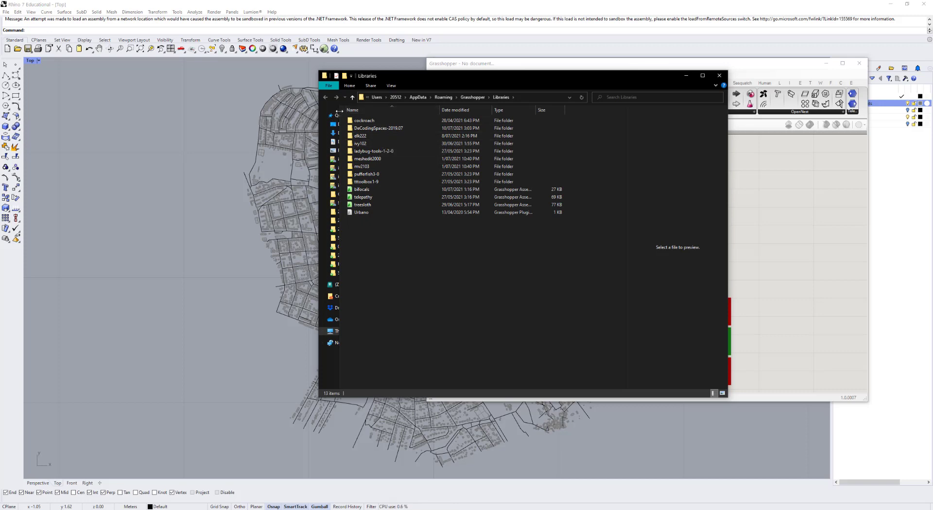
{"action": "left_click_drag", "start_coordinate": [339, 115], "coordinate": [402, 114]}
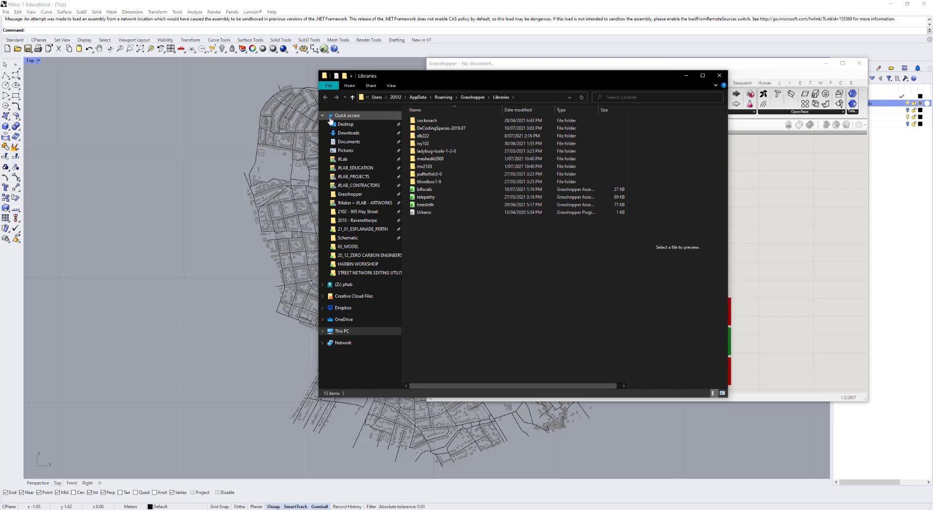
{"action": "left_click", "coordinate": [323, 115]}
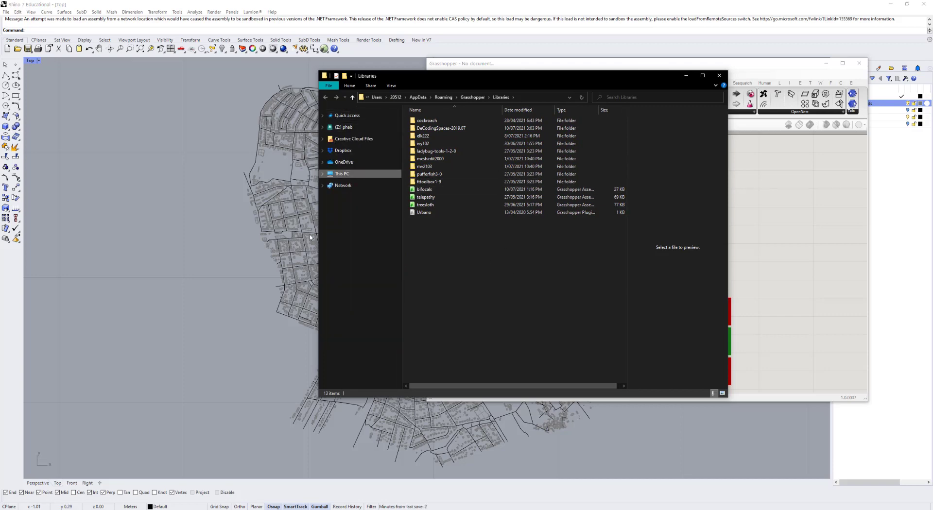
{"action": "left_click_drag", "start_coordinate": [464, 81], "coordinate": [503, 74]}
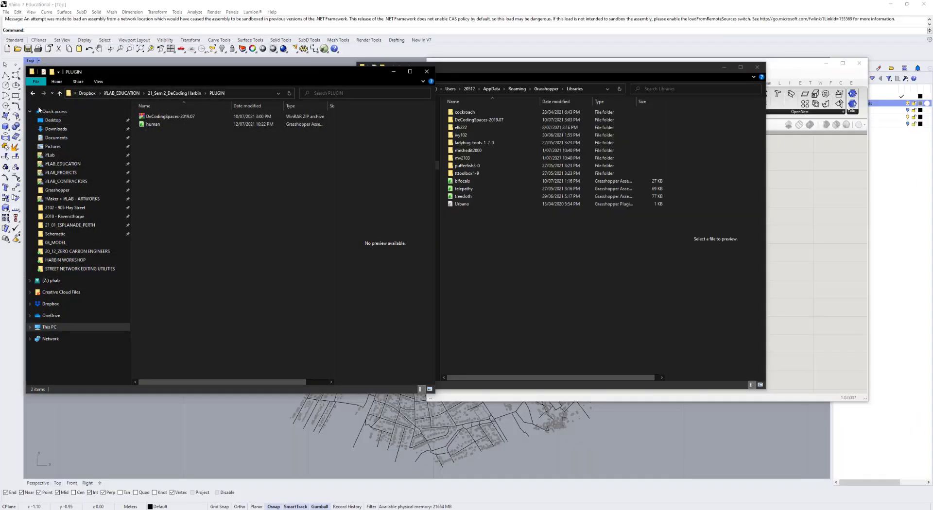
Tidy the PLUGIN window and select the DeCodingSpaces-2019.07 zip archive
{"action": "left_click", "coordinate": [32, 111]}
{"action": "left_click_drag", "start_coordinate": [117, 73], "coordinate": [122, 69]}
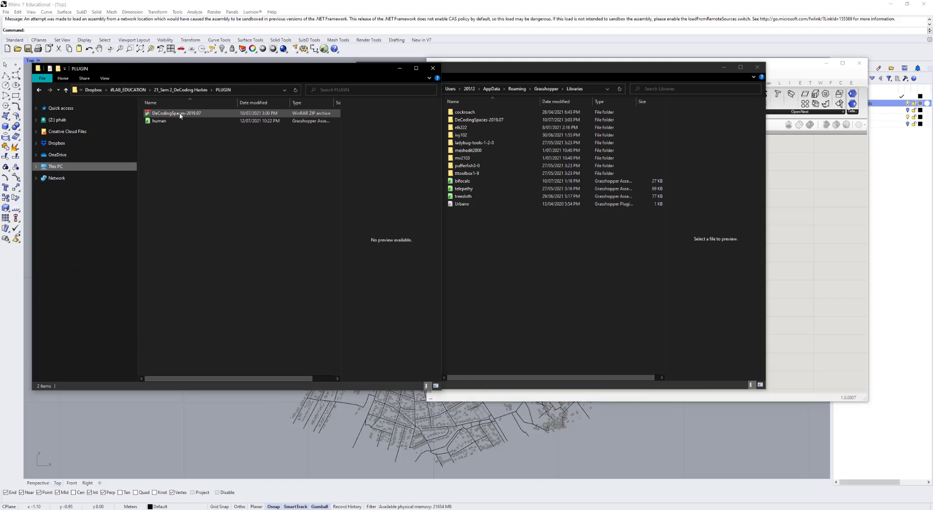
{"action": "left_click", "coordinate": [180, 114]}
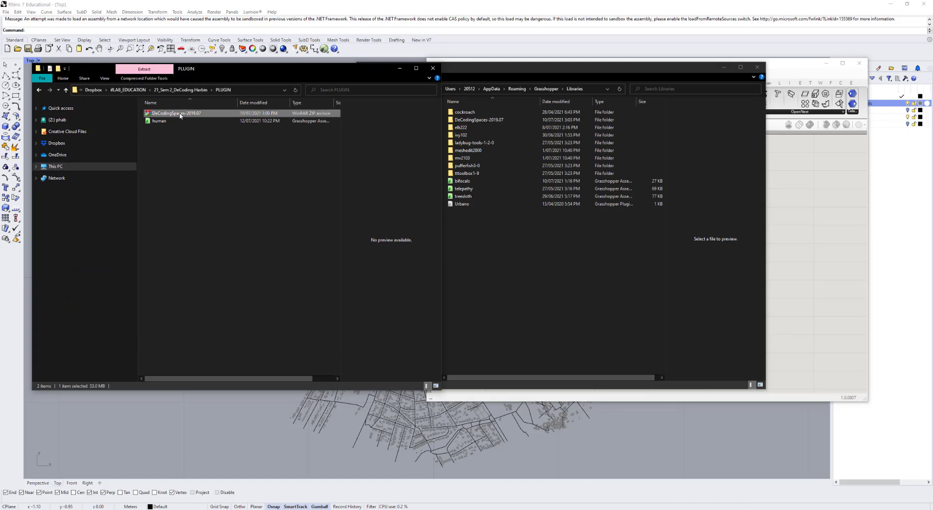
{"action": "mouse_move", "coordinate": [172, 113]}
{"action": "left_mouse_down"}
{"action": "mouse_move", "coordinate": [385, 154]}
{"action": "mouse_move", "coordinate": [510, 272]}
{"action": "mouse_move", "coordinate": [179, 125]}
{"action": "left_mouse_up"}
Browse the installed DeCodingSpaces folder, then open the zip's DeCodingSpaces 2019.07 folder in WinRAR
{"action": "double_click", "coordinate": [472, 120]}
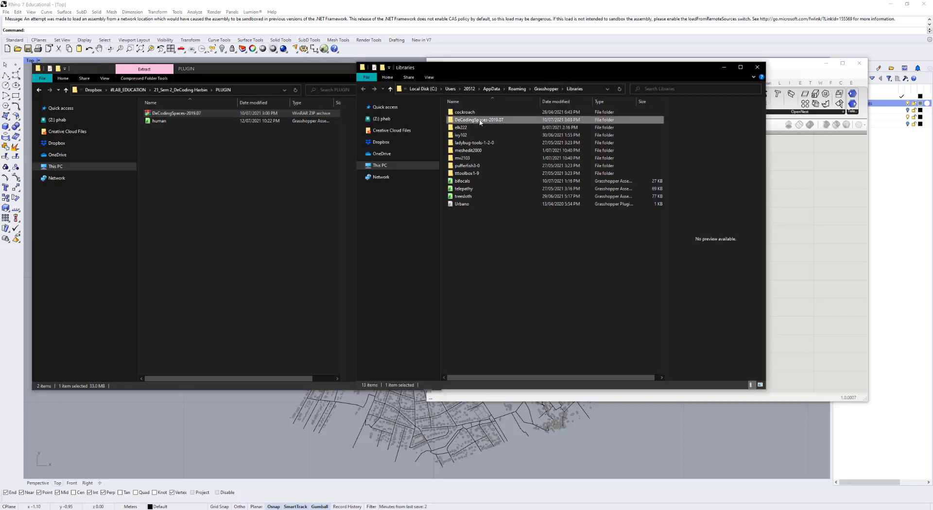
{"action": "double_click", "coordinate": [478, 112]}
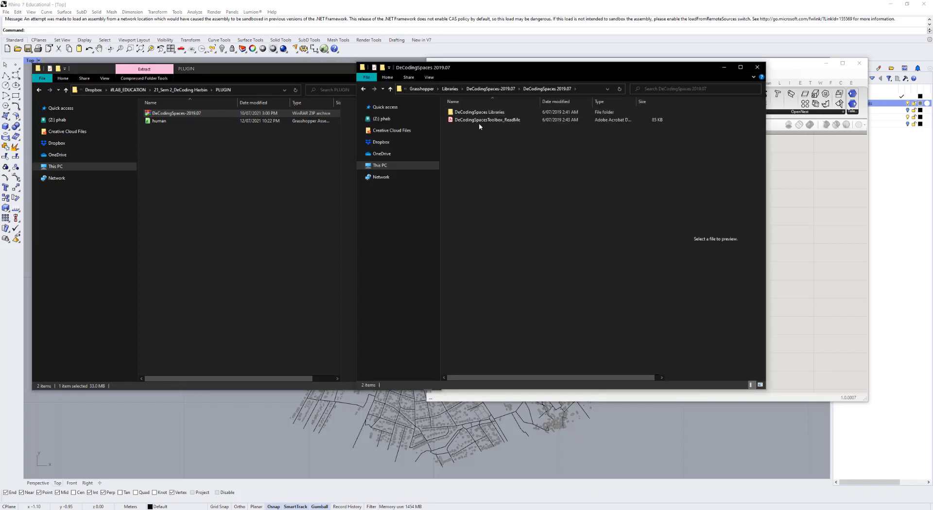
{"action": "left_click", "coordinate": [493, 88]}
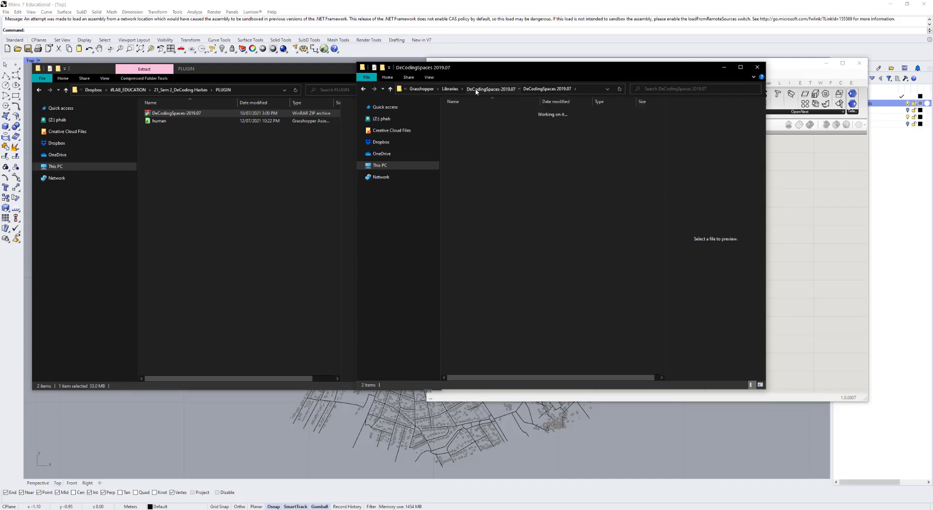
{"action": "double_click", "coordinate": [173, 113]}
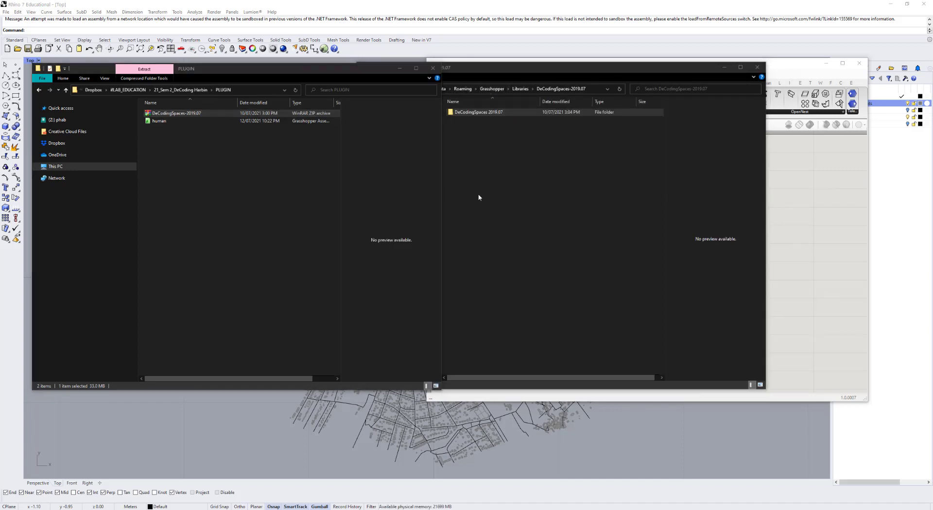
{"action": "double_click", "coordinate": [418, 172]}
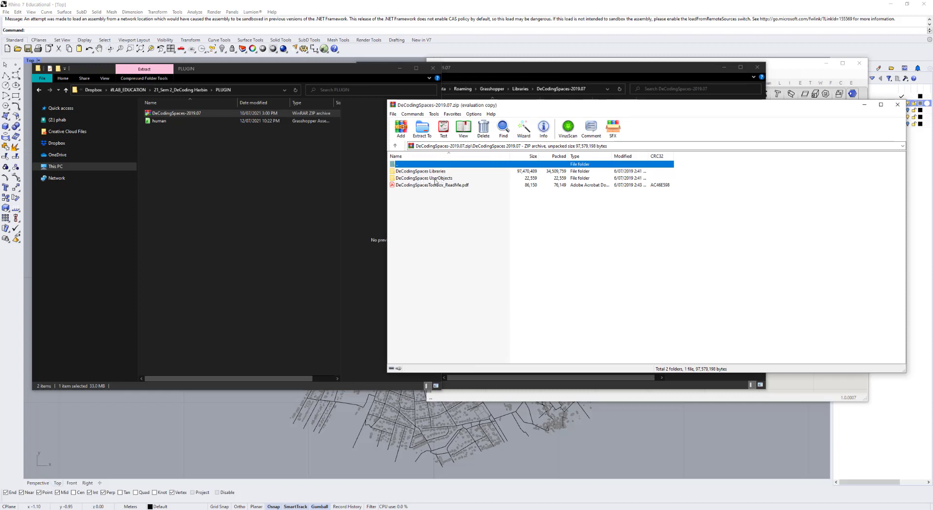
Select the archive's UserObjects folder and navigate Explorer up to the Grasshopper folder
{"action": "left_click", "coordinate": [431, 179]}
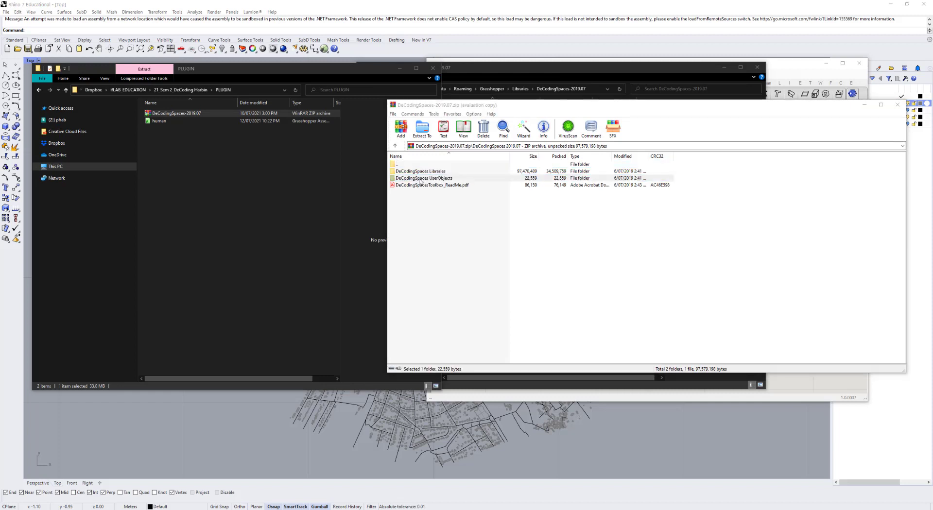
{"action": "left_click", "coordinate": [488, 74]}
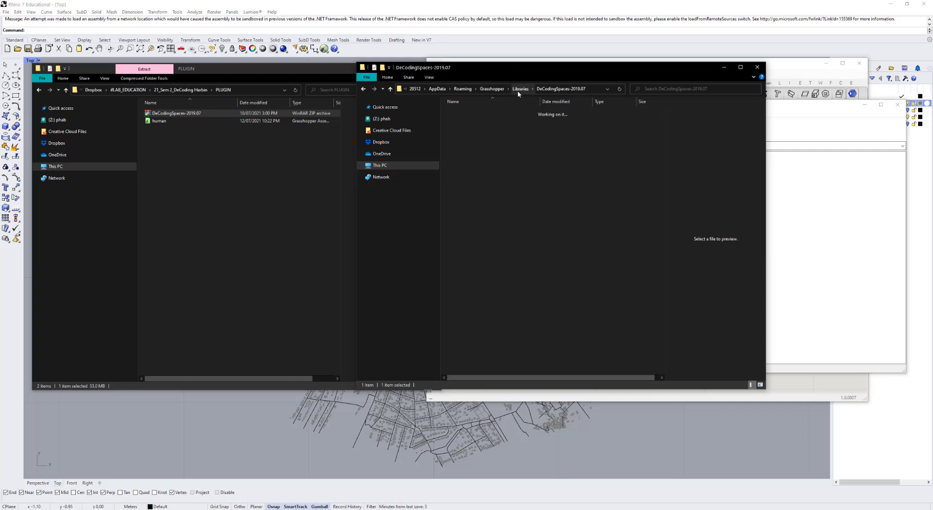
{"action": "left_click", "coordinate": [518, 92]}
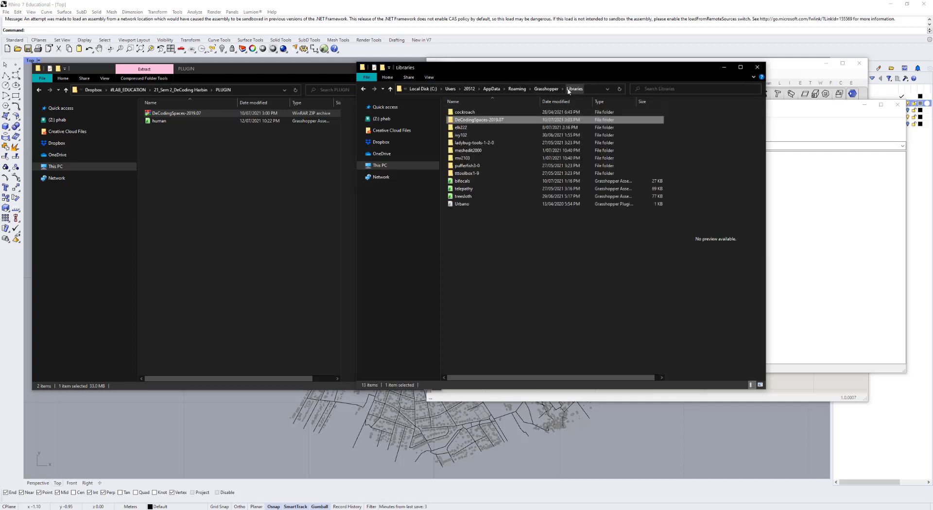
{"action": "left_click", "coordinate": [573, 89]}
{"action": "left_click", "coordinate": [514, 89]}
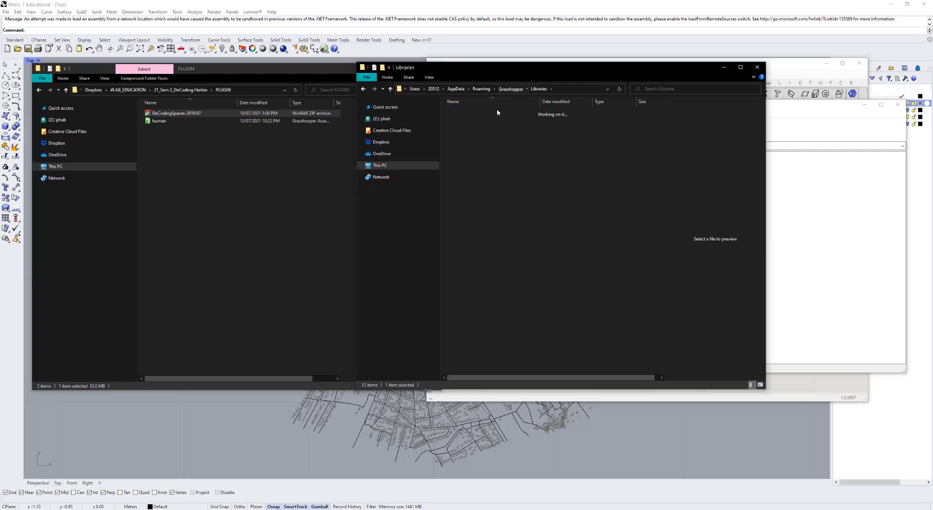
Confirm DeCodingSpaces UserObjects 2019.07 is in Grasshopper's UserObjects, then reopen Libraries
{"action": "double_click", "coordinate": [476, 144]}
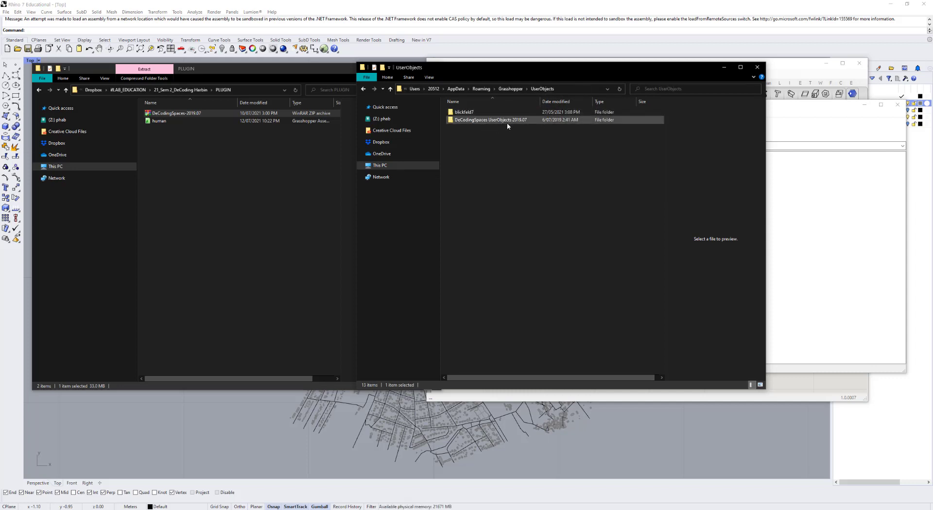
{"action": "left_click", "coordinate": [510, 89]}
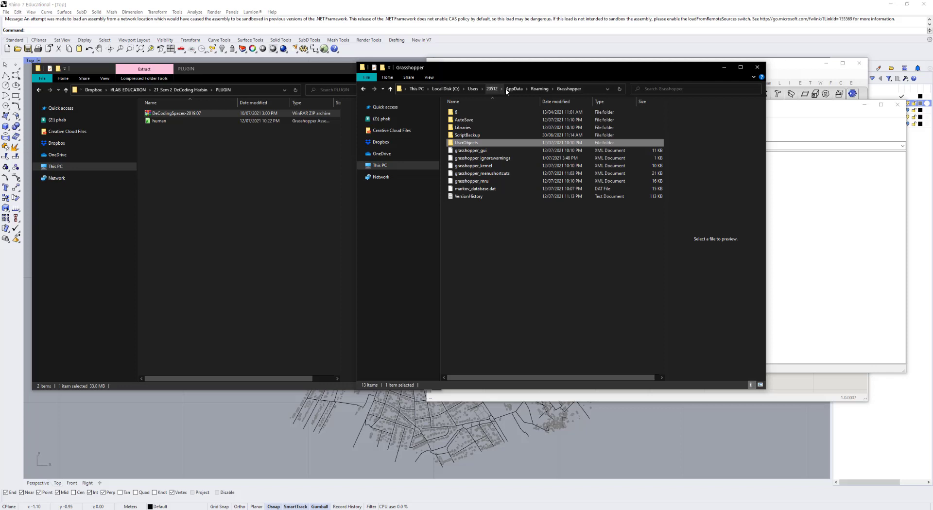
{"action": "double_click", "coordinate": [476, 128]}
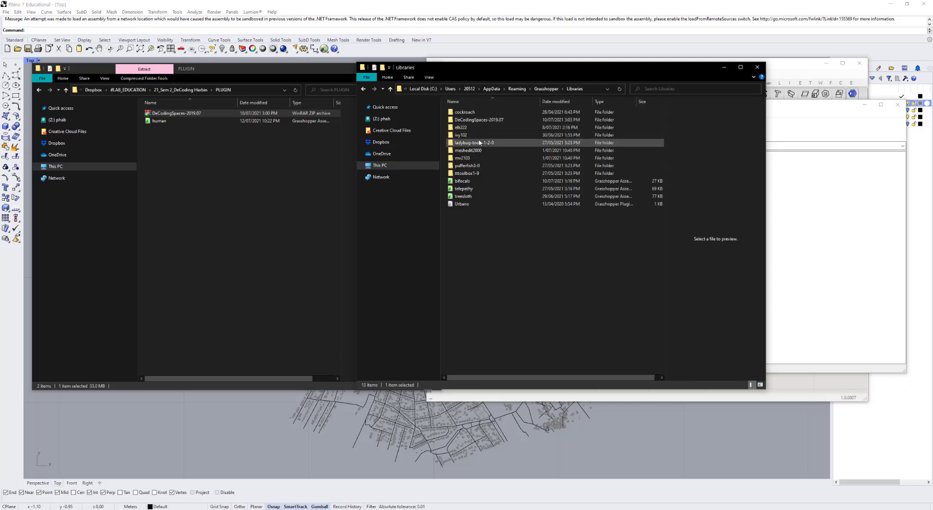
{"action": "left_click_drag", "start_coordinate": [162, 121], "coordinate": [179, 121]}
Unblock the treesloth plugin file through its Properties
{"action": "left_click", "coordinate": [373, 202]}
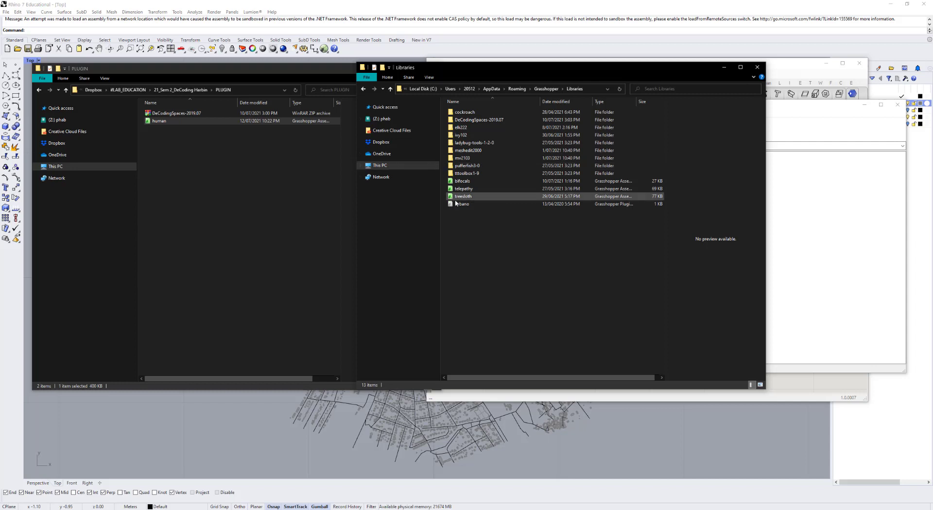
{"action": "left_click", "coordinate": [462, 197]}
{"action": "right_click", "coordinate": [462, 197]}
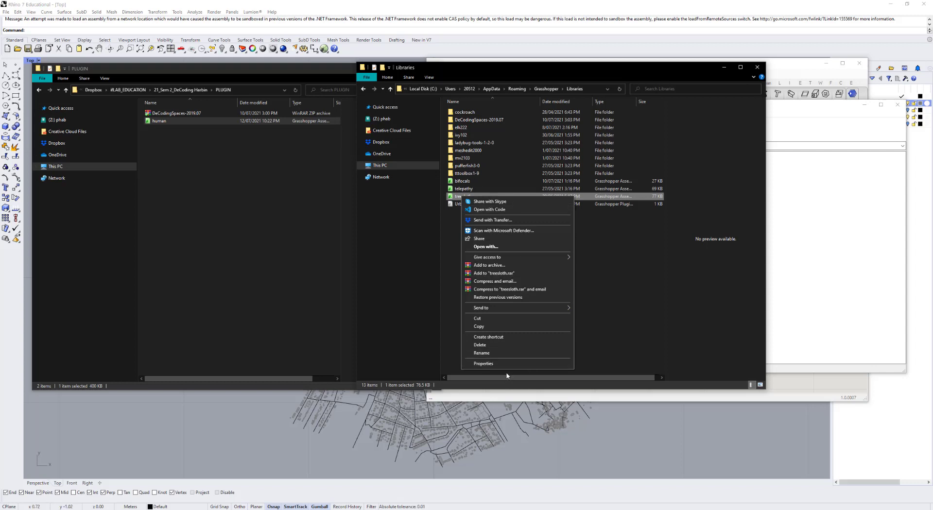
{"action": "left_click", "coordinate": [500, 364]}
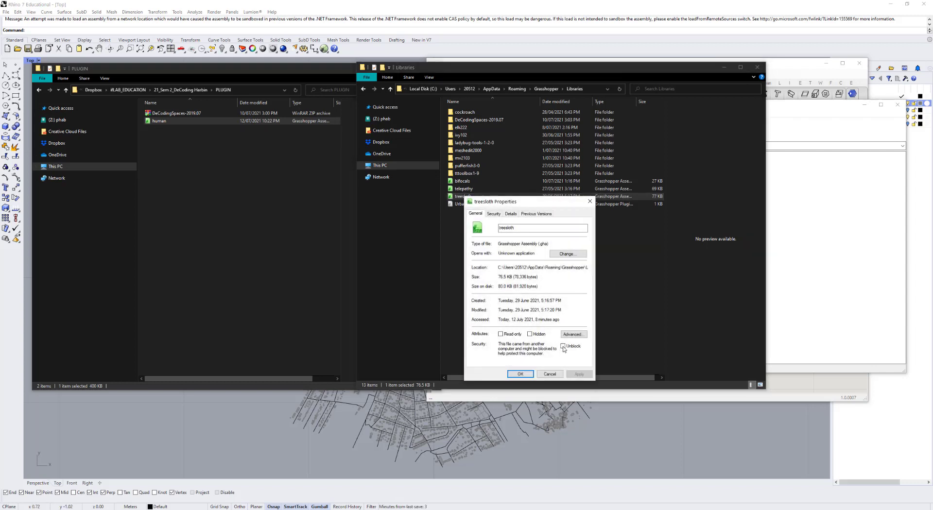
{"action": "left_click", "coordinate": [562, 346]}
{"action": "left_click", "coordinate": [520, 374]}
Check the Libraries folder and bifocals file properties, which need no unblocking
{"action": "right_click", "coordinate": [482, 192]}
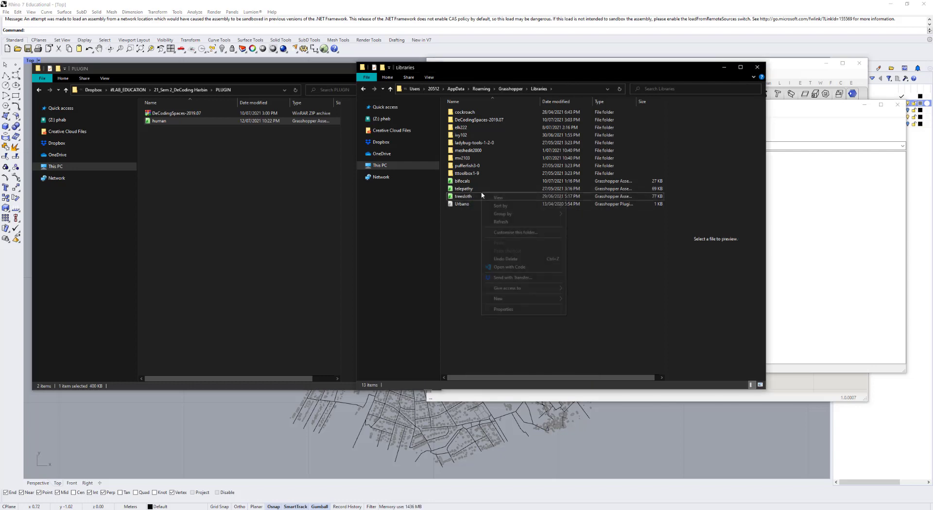
{"action": "left_click", "coordinate": [533, 310]}
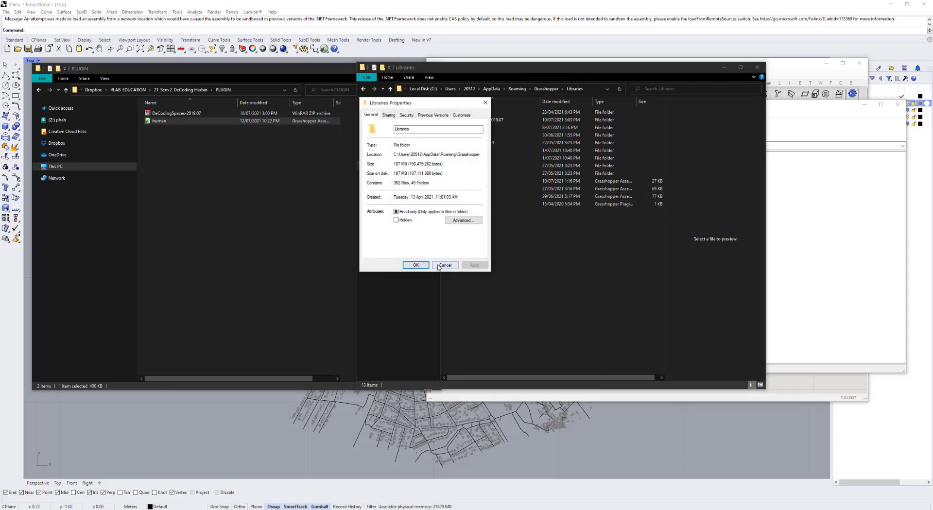
{"action": "left_click", "coordinate": [445, 265]}
{"action": "right_click", "coordinate": [461, 180]}
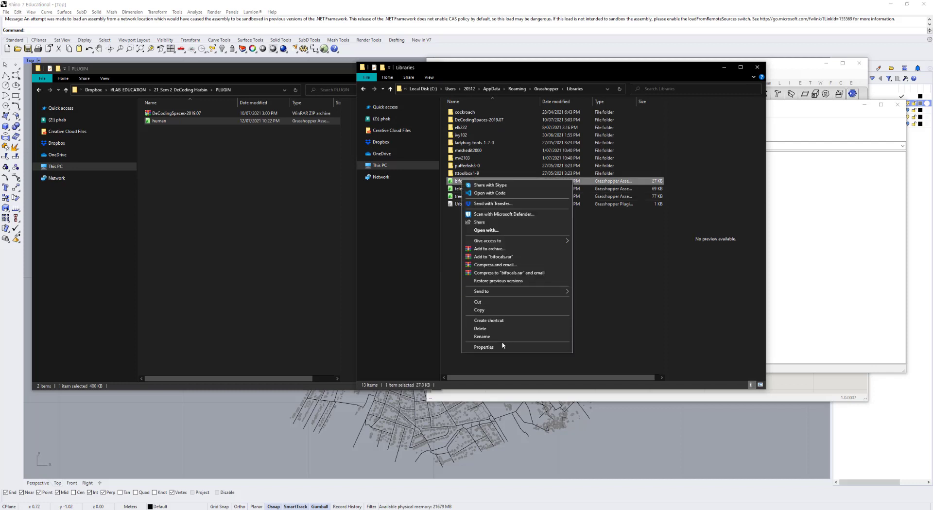
{"action": "left_click", "coordinate": [484, 347]}
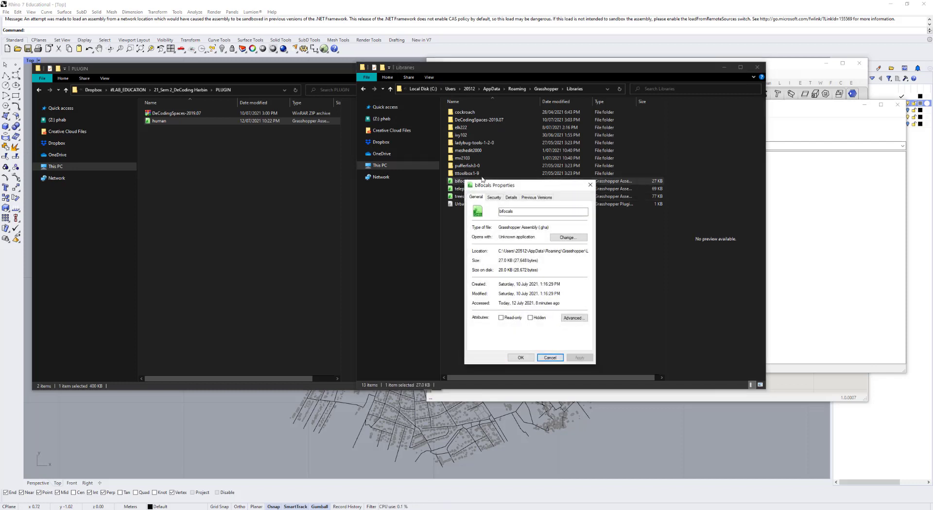
{"action": "left_click", "coordinate": [550, 357]}
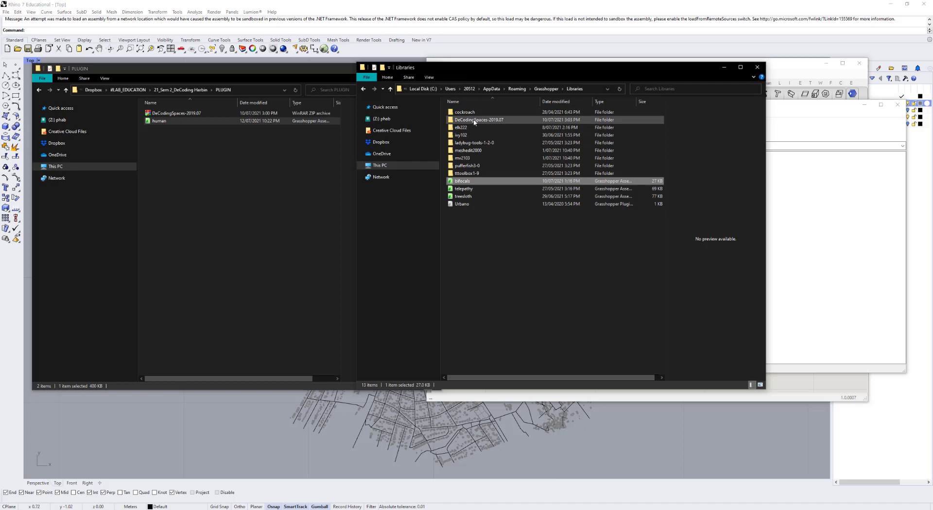
Check the DecodingSpaces.gha properties in DeCodingSpaces Libraries, then minimise the Libraries window
{"action": "double_click", "coordinate": [483, 119]}
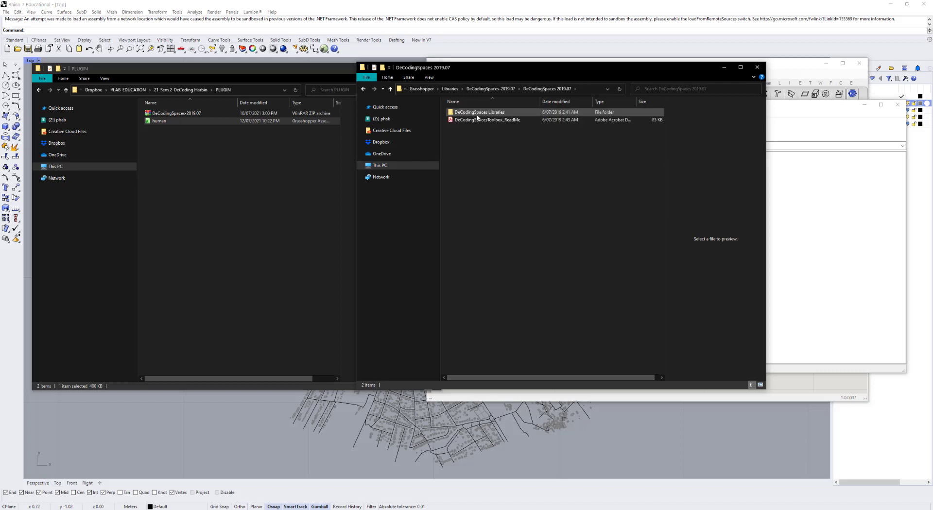
{"action": "double_click", "coordinate": [478, 116]}
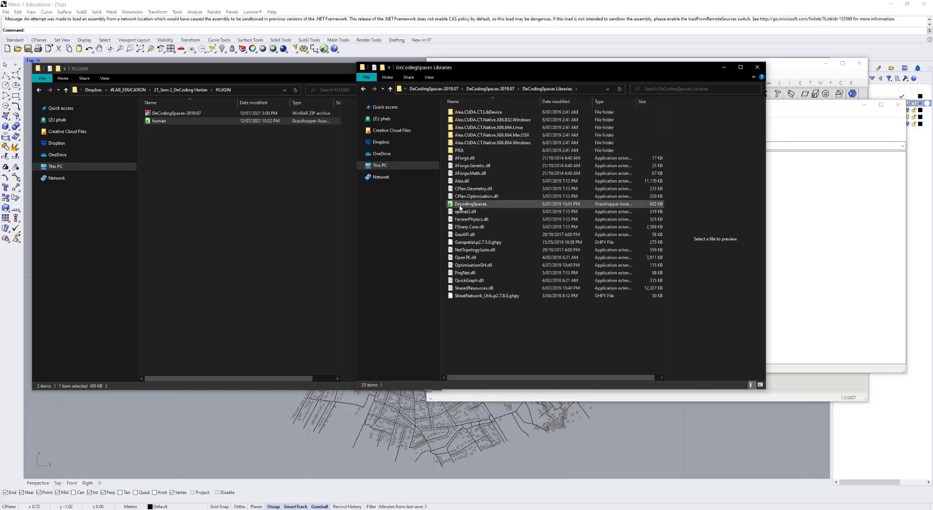
{"action": "right_click", "coordinate": [468, 204]}
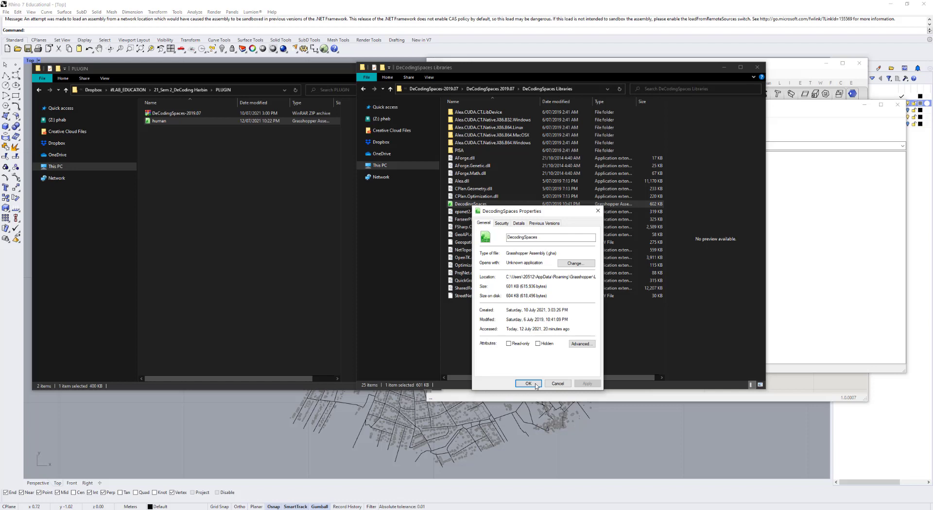
{"action": "left_click", "coordinate": [528, 383]}
{"action": "right_click_drag", "start_coordinate": [464, 212], "coordinate": [665, 131]}
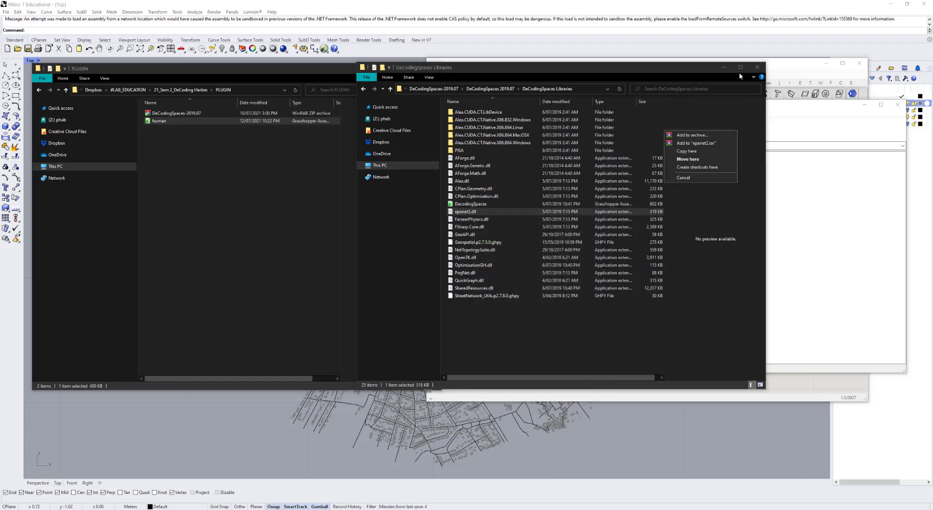
{"action": "left_click", "coordinate": [729, 72]}
{"action": "left_click", "coordinate": [723, 67]}
Close WinRAR and drag 1. MACRO_CLOSENESS CENTRALITY ANALYSIS onto the Grasshopper canvas
{"action": "left_click", "coordinate": [413, 70]}
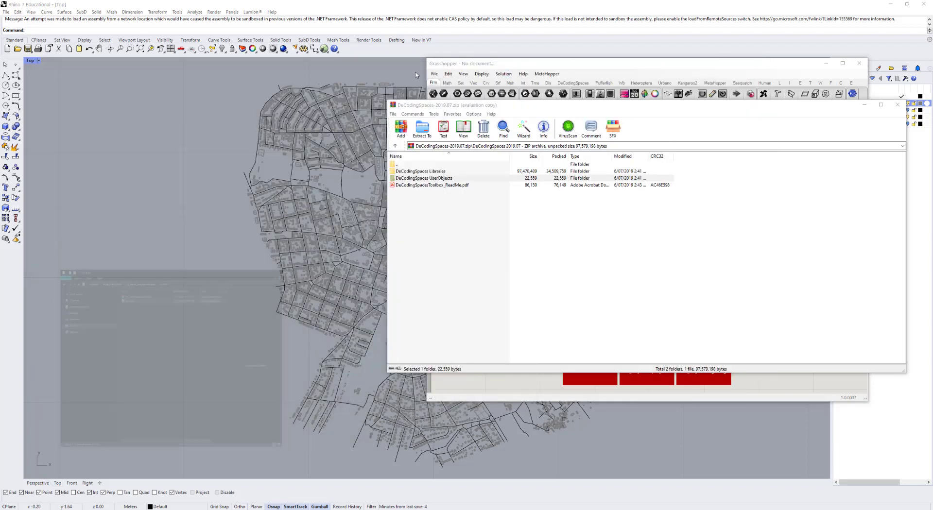
{"action": "left_click", "coordinate": [897, 104]}
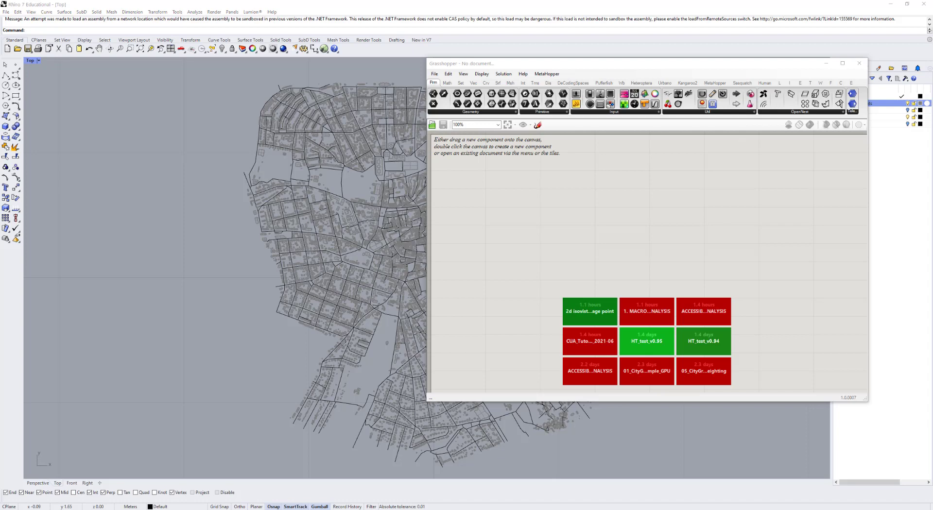
{"action": "key", "text": "alt+Tab"}
{"action": "left_click_drag", "start_coordinate": [762, 180], "coordinate": [245, 94]}
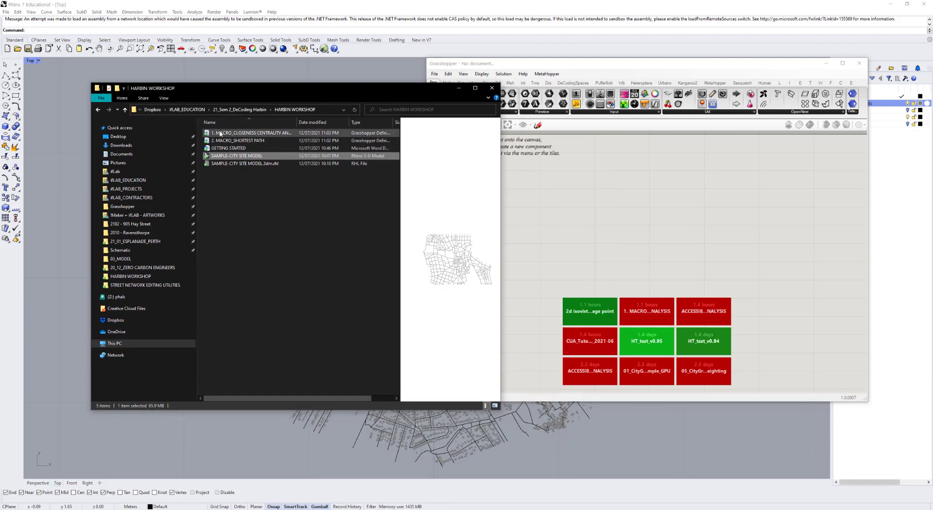
{"action": "left_click_drag", "start_coordinate": [214, 134], "coordinate": [671, 181]}
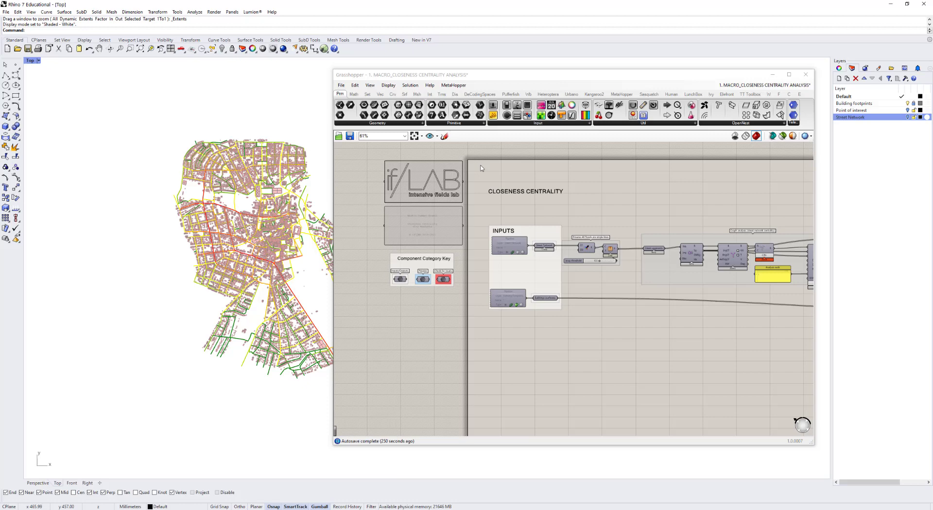
{"action": "scroll", "coordinate": [530, 236], "scroll_direction": "up", "scroll_amount": 4}
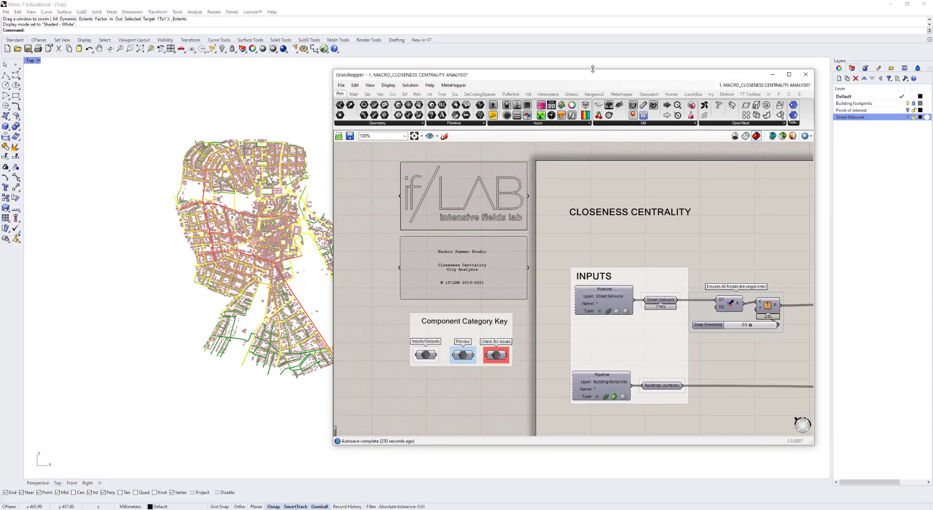
{"action": "mouse_move", "coordinate": [609, 77]}
{"action": "left_mouse_down"}
{"action": "mouse_move", "coordinate": [689, 75]}
{"action": "mouse_move", "coordinate": [607, 61]}
{"action": "left_mouse_up"}
{"action": "scroll", "coordinate": [228, 172], "scroll_direction": "up", "scroll_amount": 3}
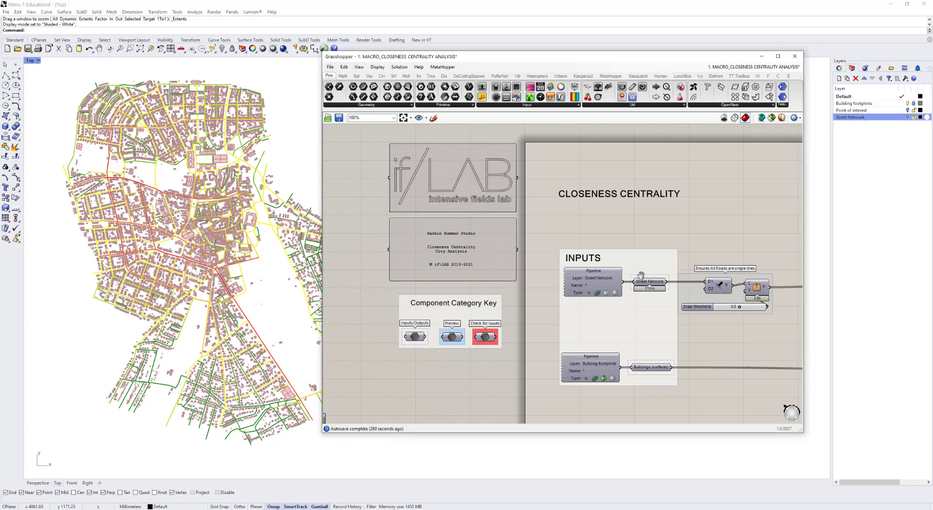
{"action": "right_click_drag", "start_coordinate": [646, 271], "coordinate": [564, 232]}
{"action": "scroll", "coordinate": [587, 232], "scroll_direction": "up", "scroll_amount": 1}
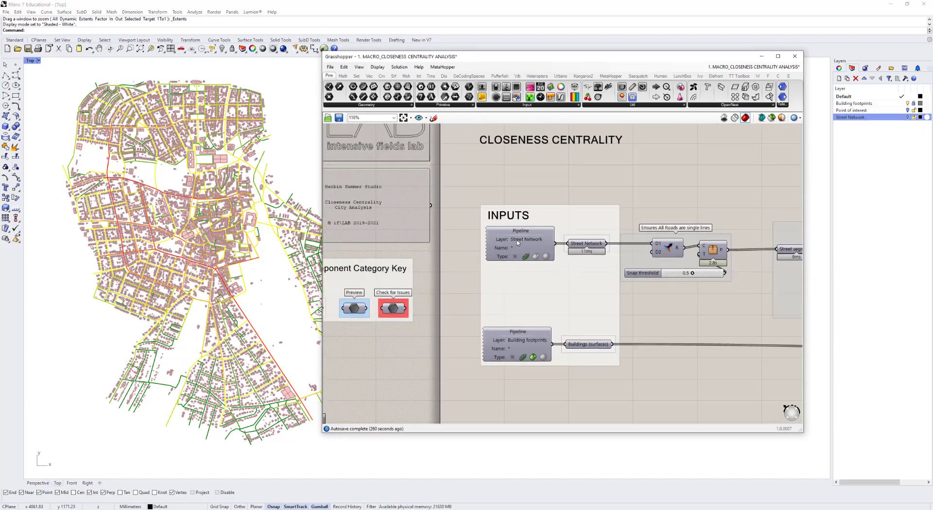
{"action": "scroll", "coordinate": [517, 244], "scroll_direction": "up", "scroll_amount": 3}
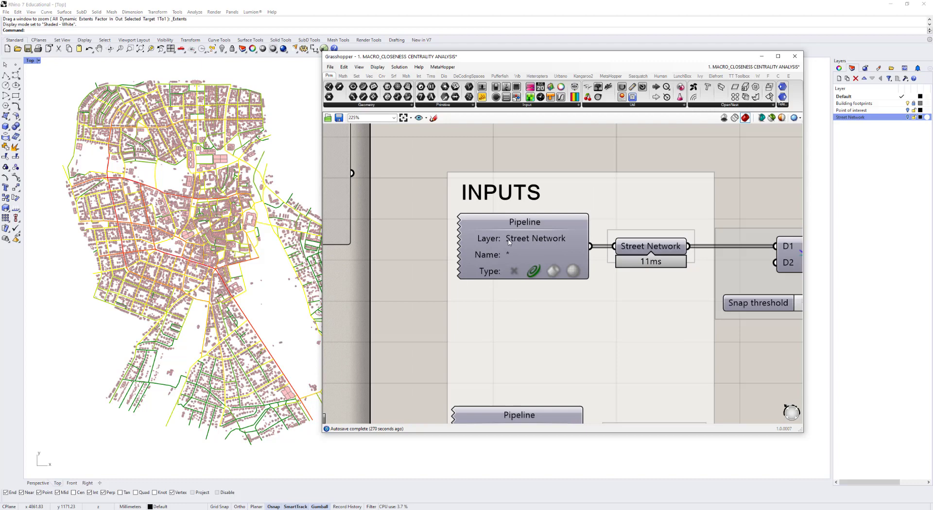
{"action": "double_click", "coordinate": [526, 242]}
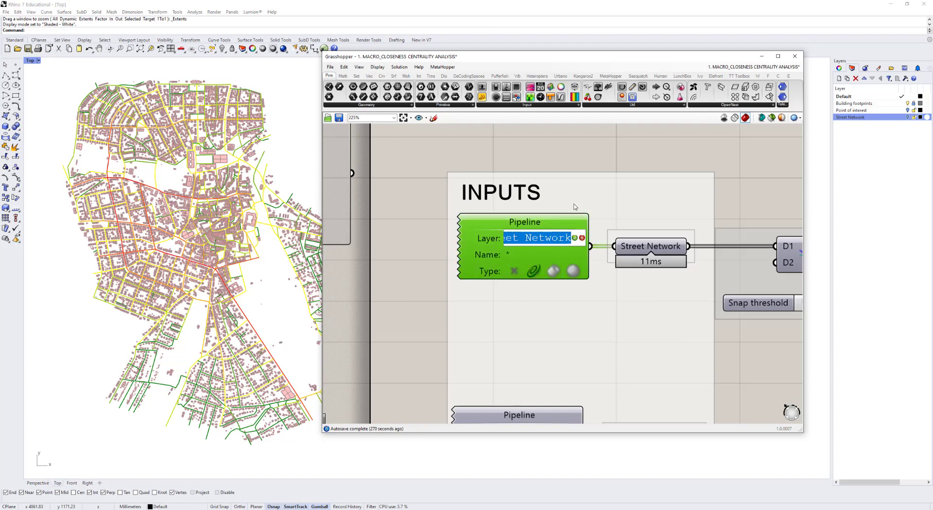
{"action": "left_click", "coordinate": [596, 151]}
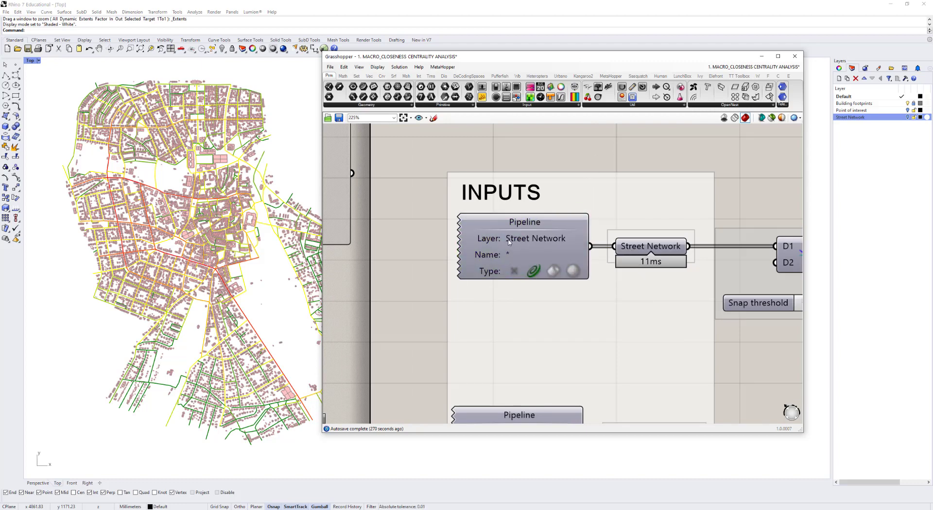
{"action": "left_click", "coordinate": [842, 126]}
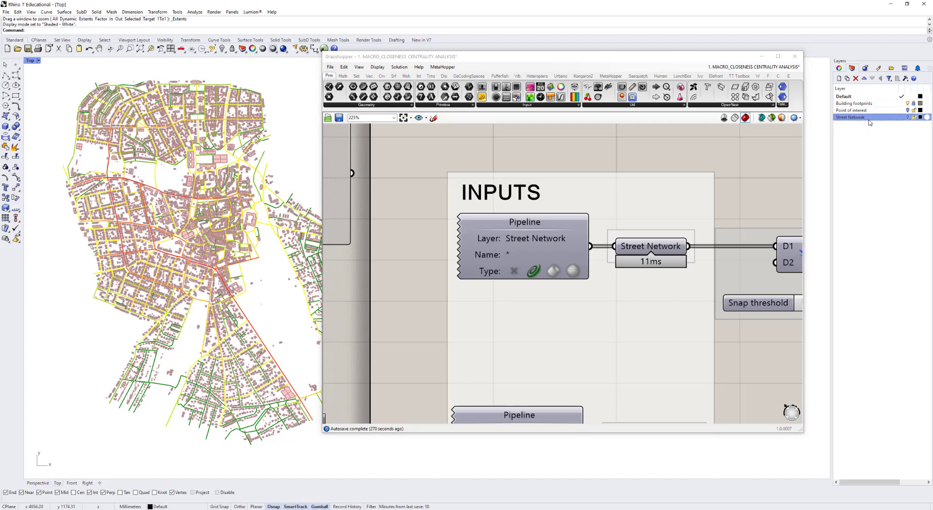
{"action": "scroll", "coordinate": [731, 232], "scroll_direction": "down", "scroll_amount": 1}
{"action": "scroll", "coordinate": [554, 155], "scroll_direction": "down", "scroll_amount": 2}
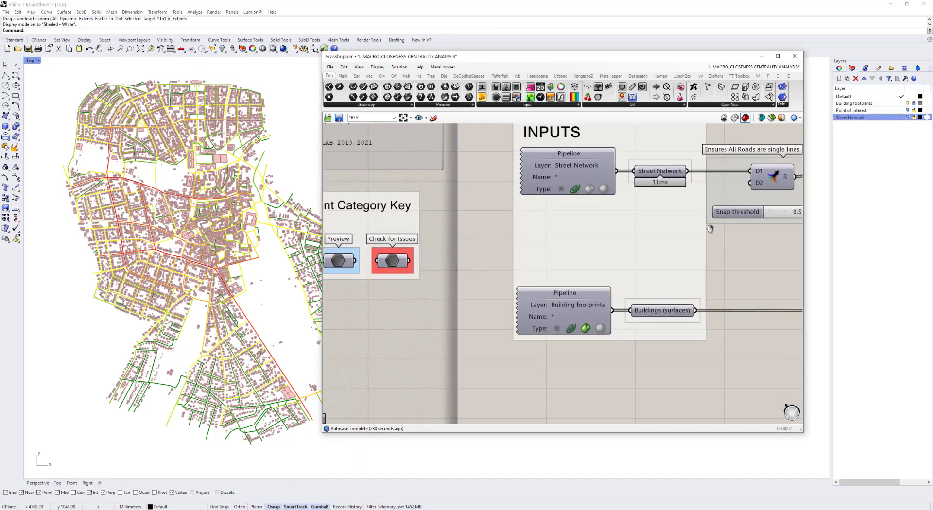
{"action": "scroll", "coordinate": [564, 311], "scroll_direction": "up", "scroll_amount": 3}
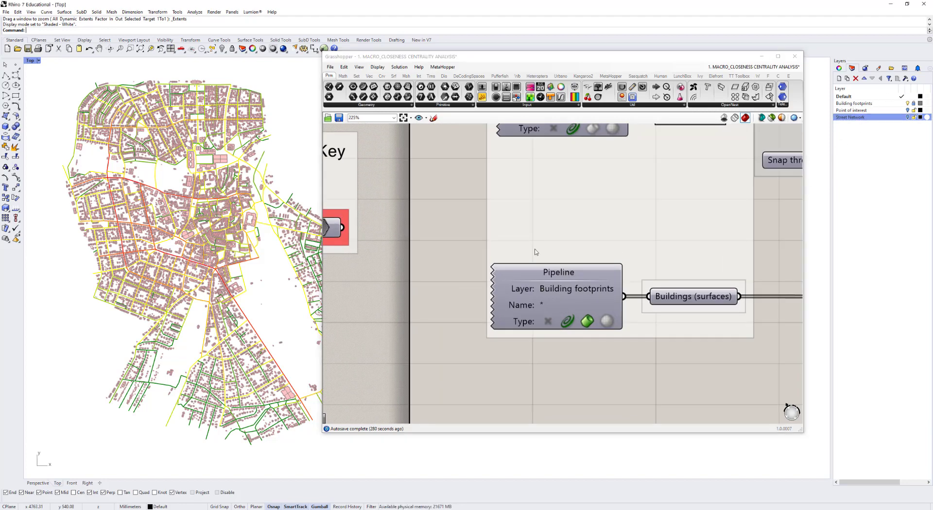
{"action": "scroll", "coordinate": [610, 309], "scroll_direction": "down", "scroll_amount": 7}
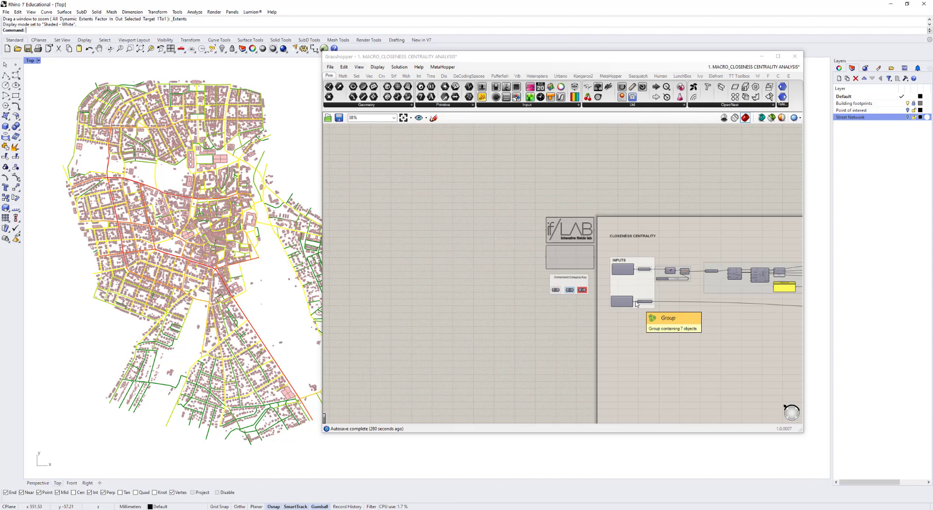
{"action": "left_click_drag", "start_coordinate": [391, 56], "coordinate": [455, 55]}
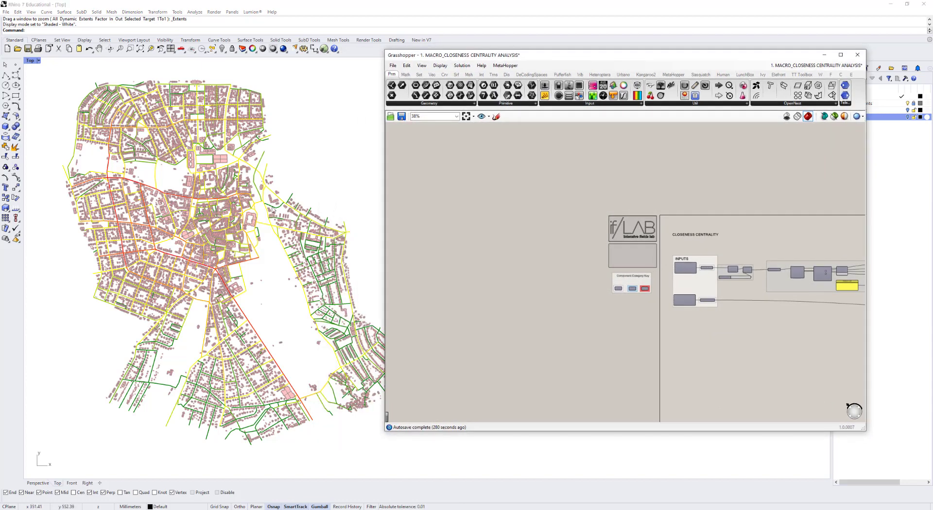
Make the Building footprints layer display in pink and nudge the city map
{"action": "right_click_drag", "start_coordinate": [704, 278], "coordinate": [628, 271]}
{"action": "left_click", "coordinate": [904, 92]}
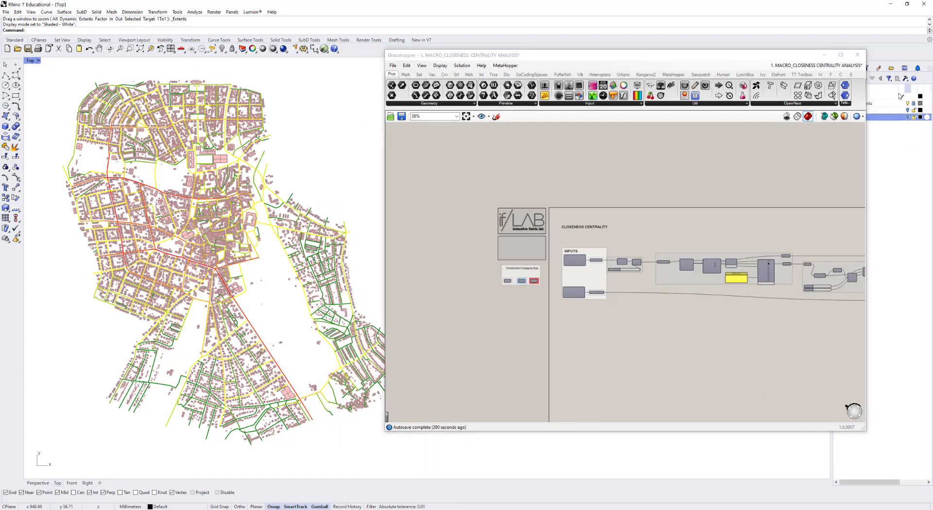
{"action": "left_click", "coordinate": [912, 104]}
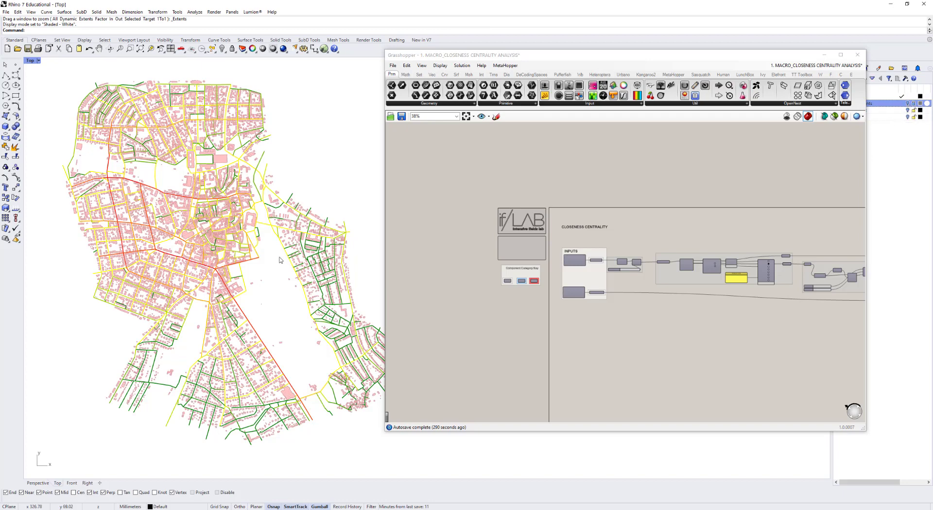
{"action": "right_click_drag", "start_coordinate": [281, 260], "coordinate": [325, 250]}
Review the 1527 closeness centrality values and the 0.470–1.000 gradient in Assign Colours
{"action": "scroll", "coordinate": [705, 311], "scroll_direction": "up", "scroll_amount": 2}
{"action": "right_click_drag", "start_coordinate": [683, 298], "coordinate": [542, 262]}
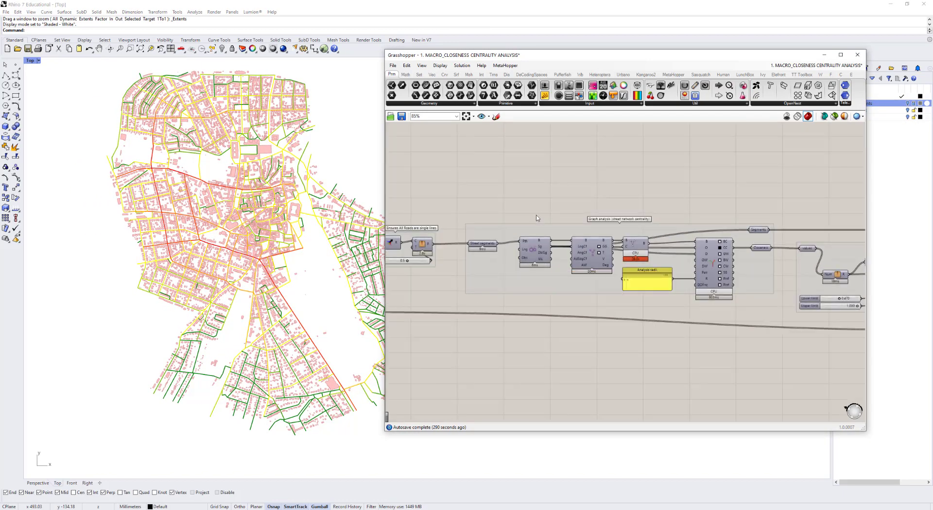
{"action": "scroll", "coordinate": [598, 257], "scroll_direction": "up", "scroll_amount": 5}
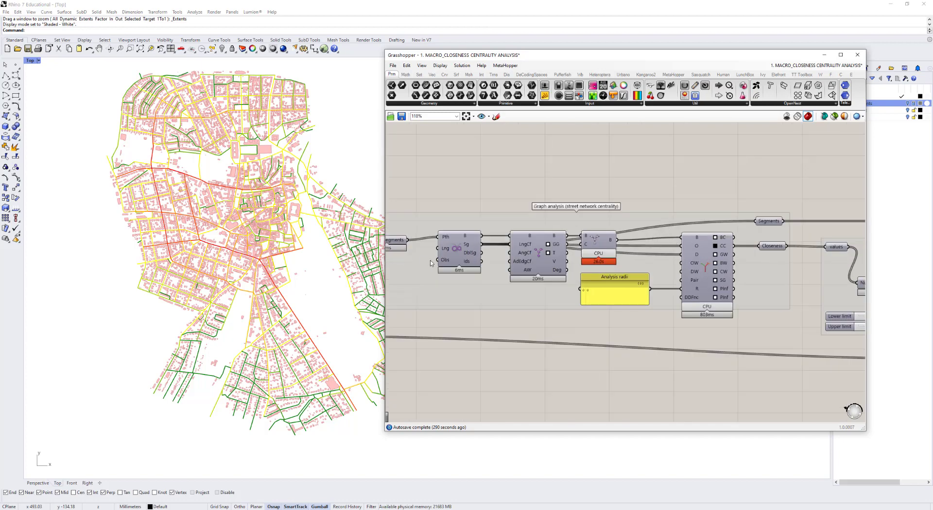
{"action": "scroll", "coordinate": [728, 247], "scroll_direction": "up", "scroll_amount": 3}
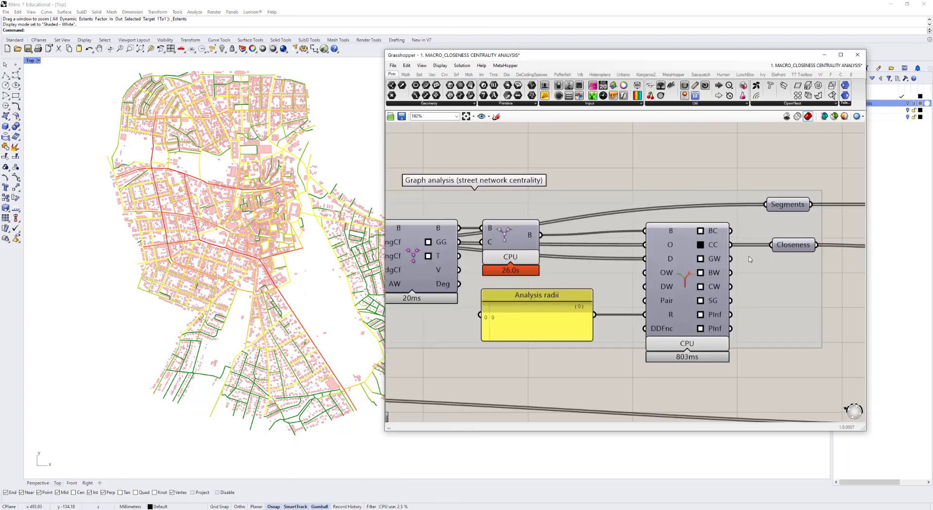
{"action": "mouse_move", "coordinate": [713, 248]}
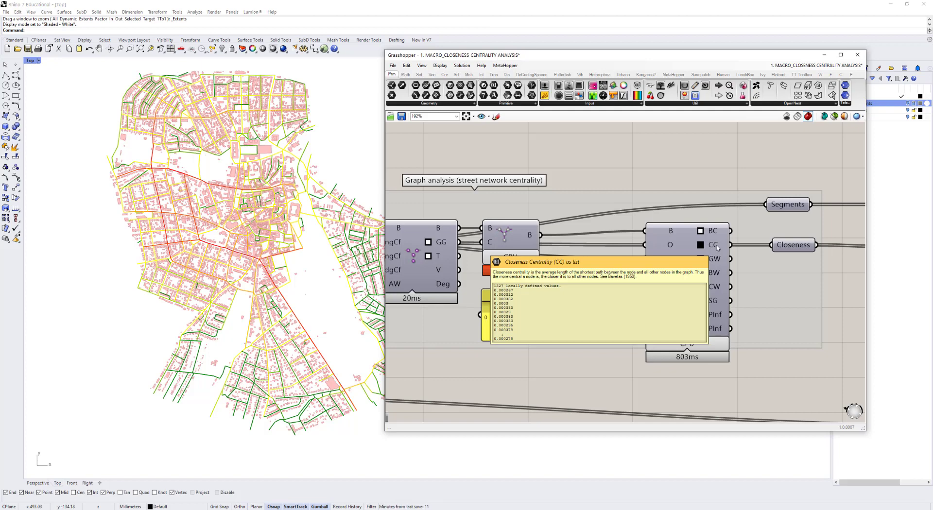
{"action": "scroll", "coordinate": [777, 223], "scroll_direction": "down", "scroll_amount": 3}
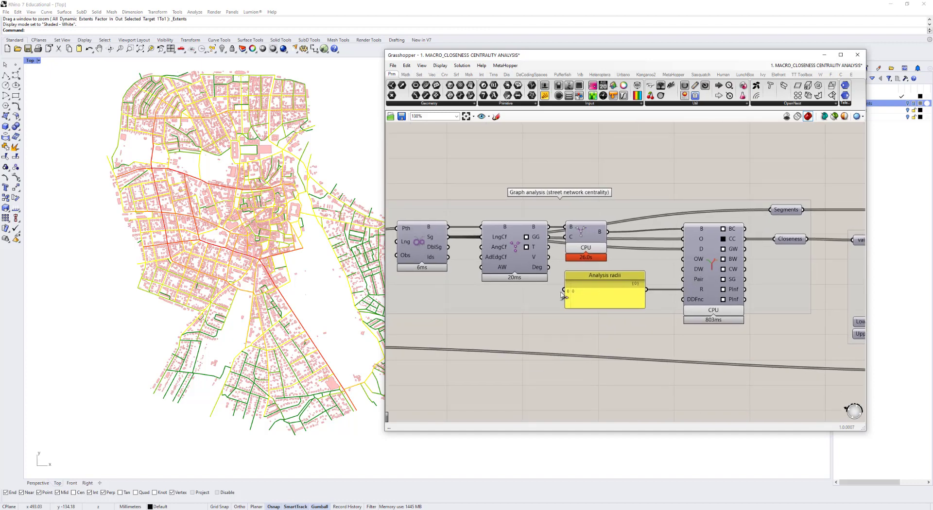
{"action": "scroll", "coordinate": [590, 294], "scroll_direction": "up", "scroll_amount": 3}
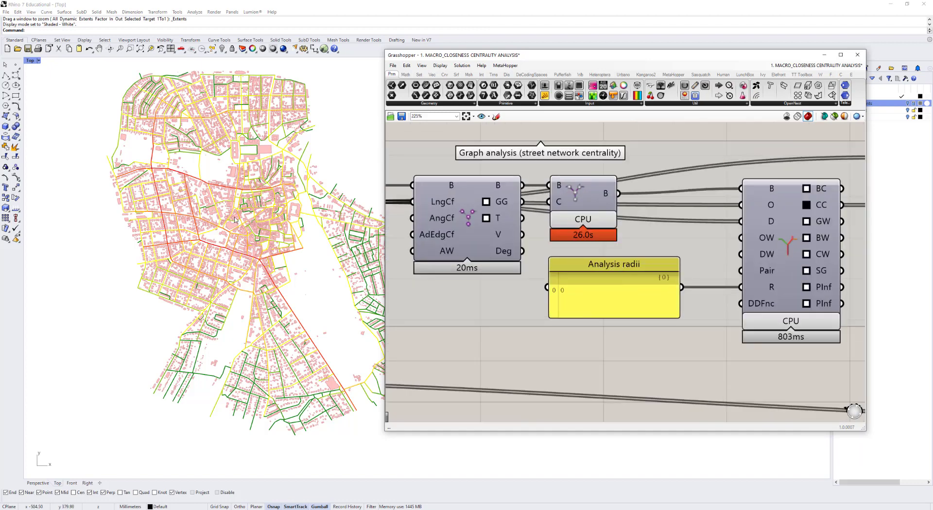
{"action": "scroll", "coordinate": [631, 272], "scroll_direction": "down", "scroll_amount": 5}
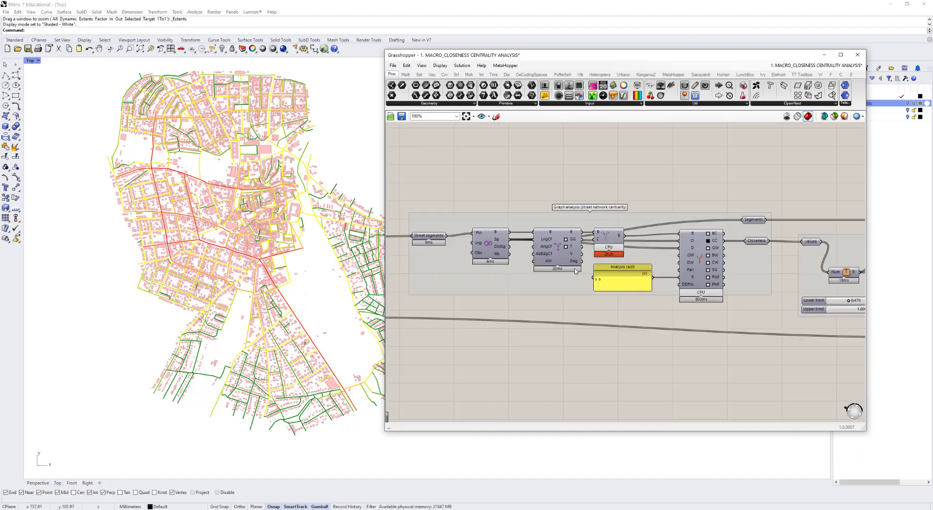
{"action": "right_click_drag", "start_coordinate": [854, 274], "coordinate": [528, 254]}
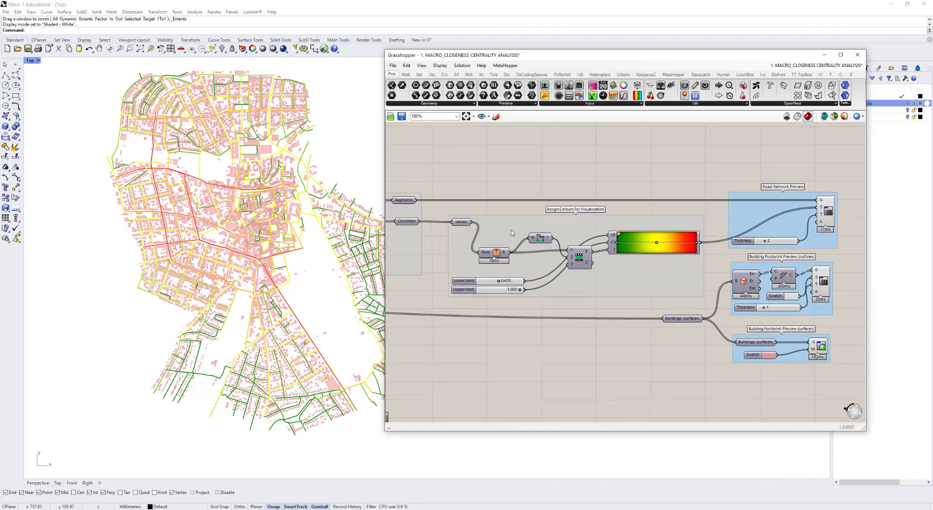
Hide the previews of the building outline and building surface components
{"action": "right_click_drag", "start_coordinate": [831, 254], "coordinate": [778, 241]}
{"action": "left_click", "coordinate": [776, 206]}
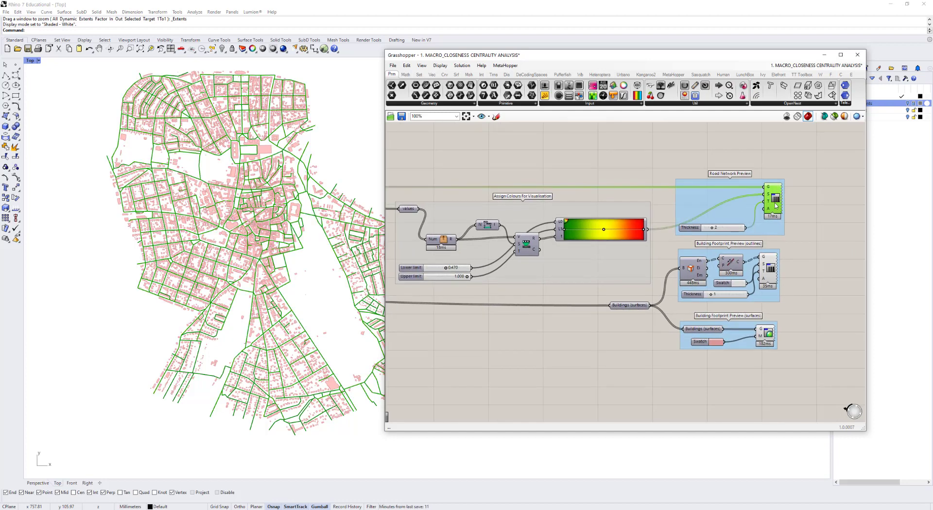
{"action": "left_click", "coordinate": [767, 271], "text": "shift"}
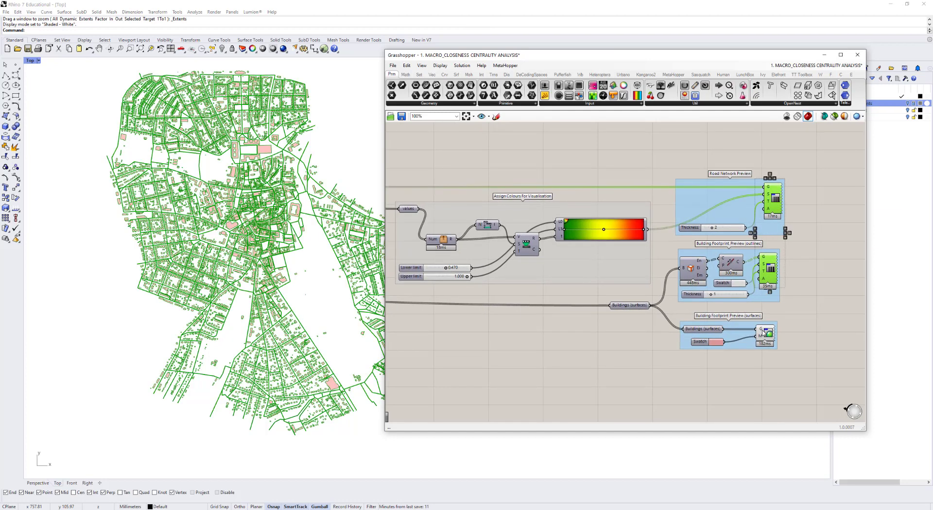
{"action": "left_click", "coordinate": [763, 333], "text": "shift"}
{"action": "right_click", "coordinate": [811, 265]}
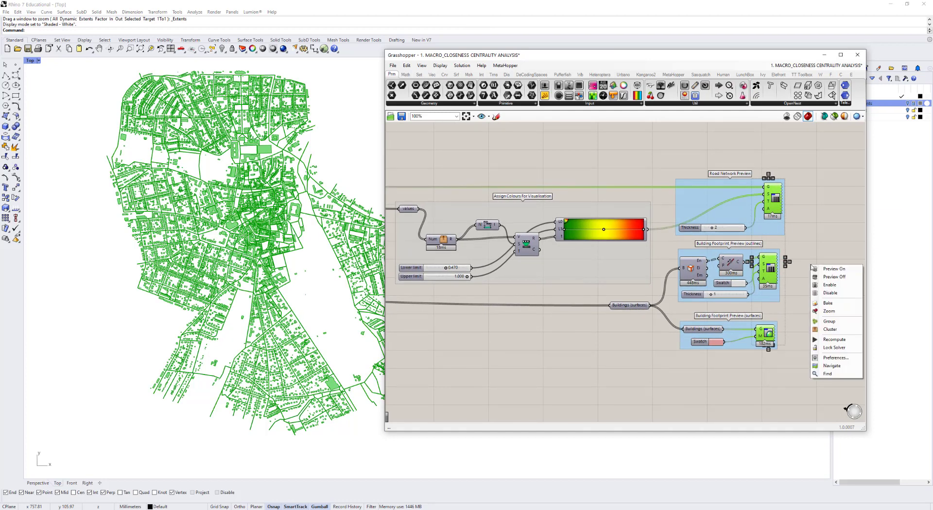
{"action": "left_click", "coordinate": [834, 277]}
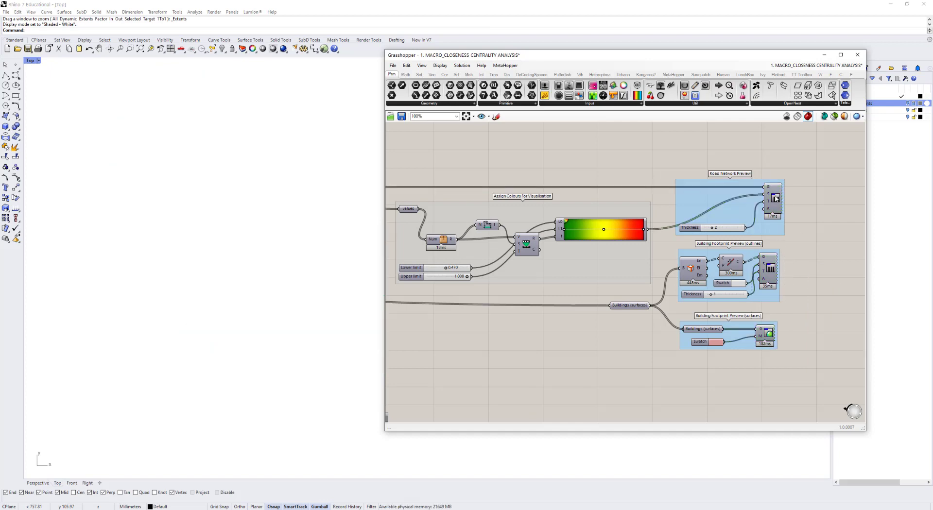
Turn on the Road Network Preview so streets show coloured by closeness centrality
{"action": "left_click", "coordinate": [775, 198]}
{"action": "right_click", "coordinate": [774, 198]}
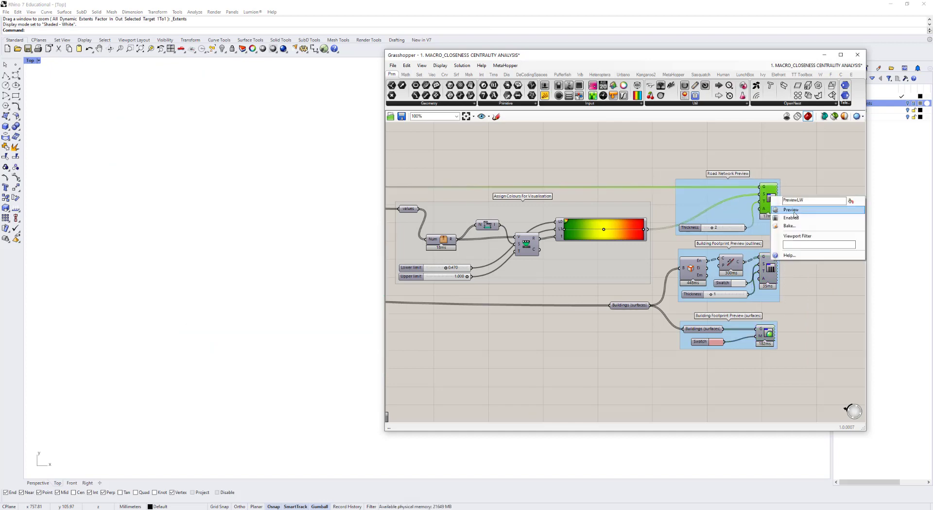
{"action": "left_click", "coordinate": [792, 210]}
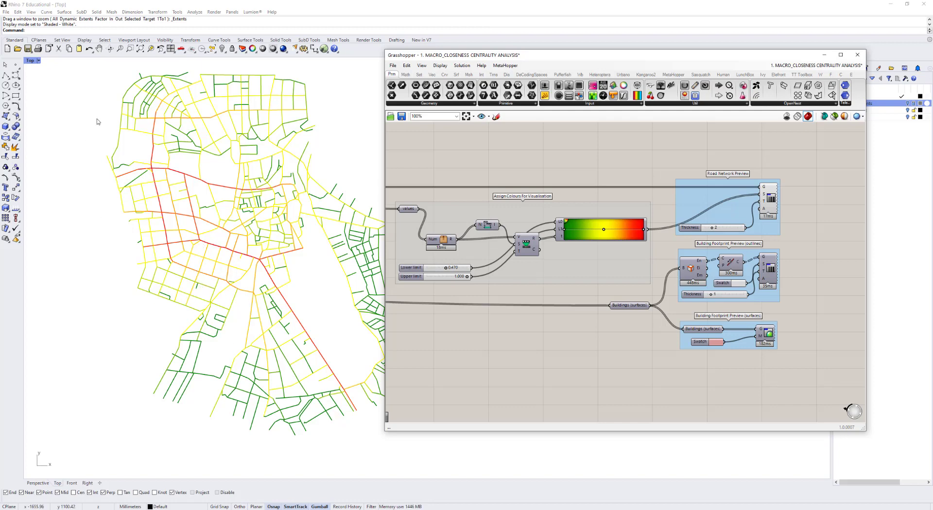
Toggle the preview of the building outlines component
{"action": "left_click", "coordinate": [869, 236]}
{"action": "left_click", "coordinate": [770, 269]}
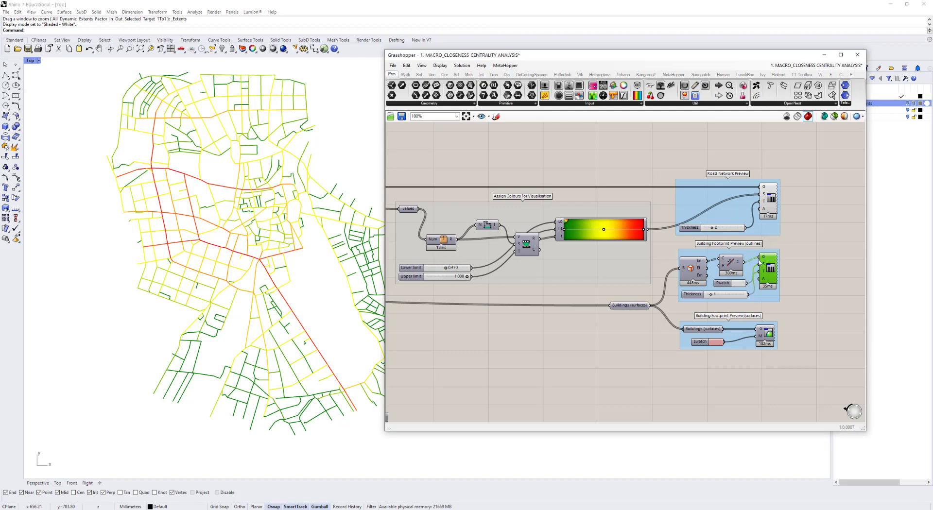
{"action": "right_click", "coordinate": [793, 262]}
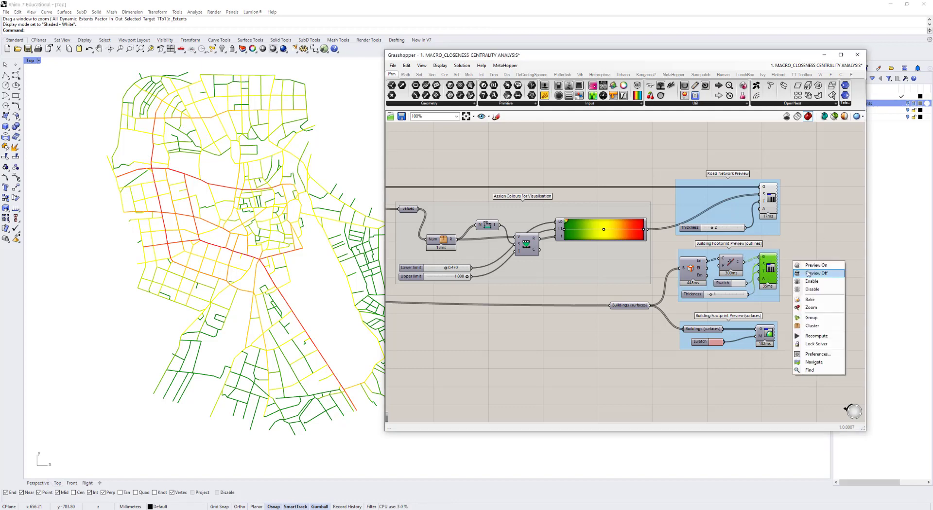
{"action": "left_click", "coordinate": [806, 273]}
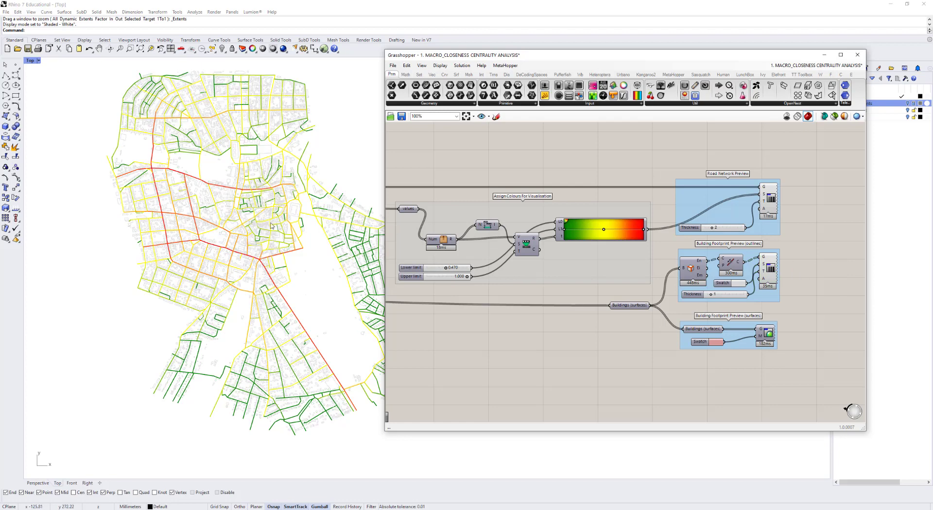
{"action": "scroll", "coordinate": [252, 244], "scroll_direction": "up", "scroll_amount": 5}
{"action": "scroll", "coordinate": [243, 255], "scroll_direction": "up", "scroll_amount": 6}
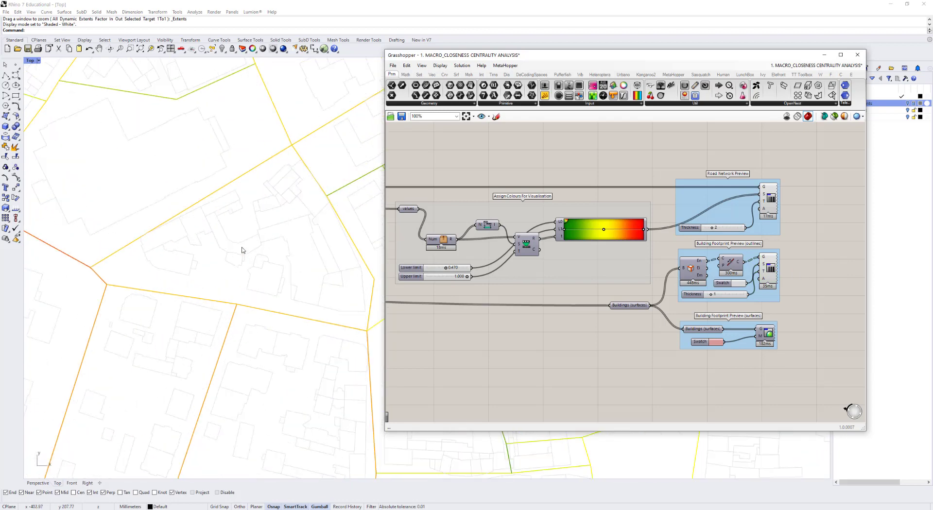
{"action": "scroll", "coordinate": [267, 241], "scroll_direction": "down", "scroll_amount": 10}
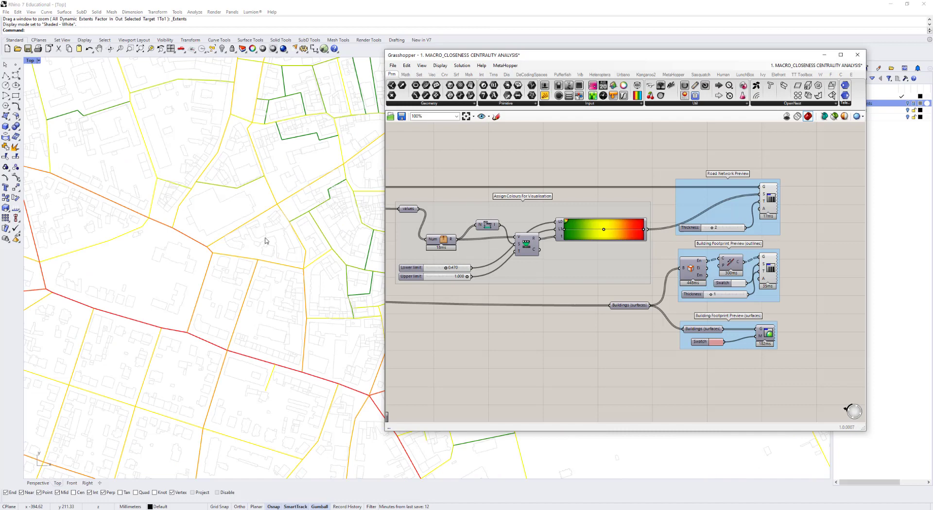
{"action": "scroll", "coordinate": [804, 346], "scroll_direction": "up", "scroll_amount": 3}
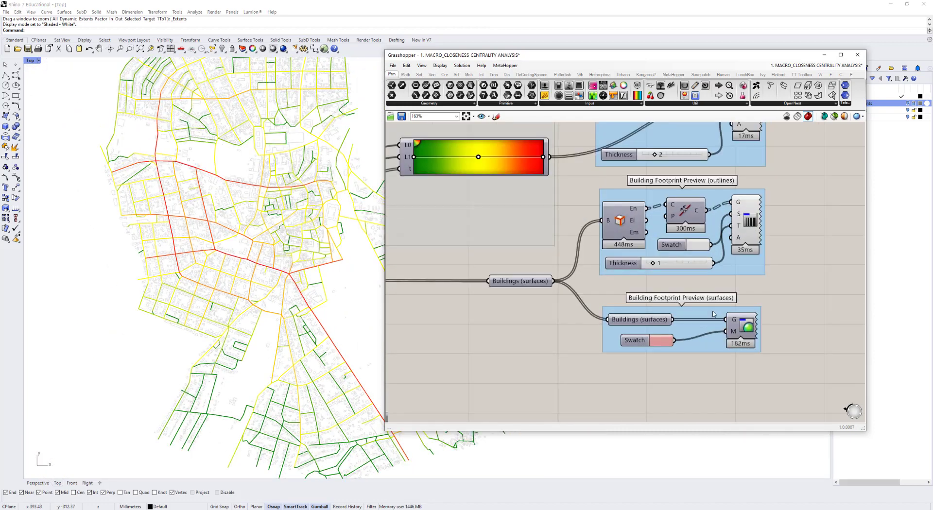
Turn on the building surfaces preview to show filled footprints in the viewport
{"action": "left_click", "coordinate": [738, 326]}
{"action": "right_click", "coordinate": [790, 297]}
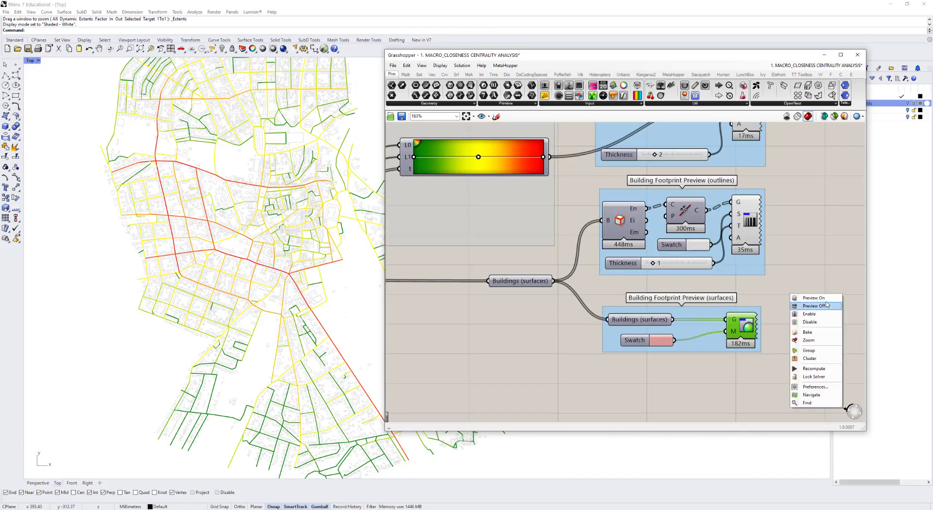
{"action": "left_click", "coordinate": [813, 297]}
{"action": "left_click", "coordinate": [845, 403]}
{"action": "scroll", "coordinate": [237, 225], "scroll_direction": "up", "scroll_amount": 6}
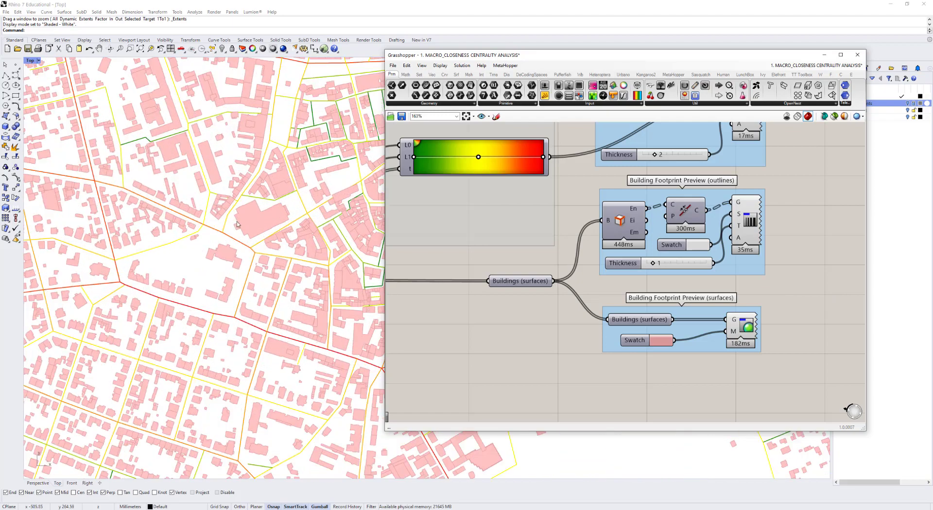
{"action": "scroll", "coordinate": [253, 226], "scroll_direction": "down", "scroll_amount": 6}
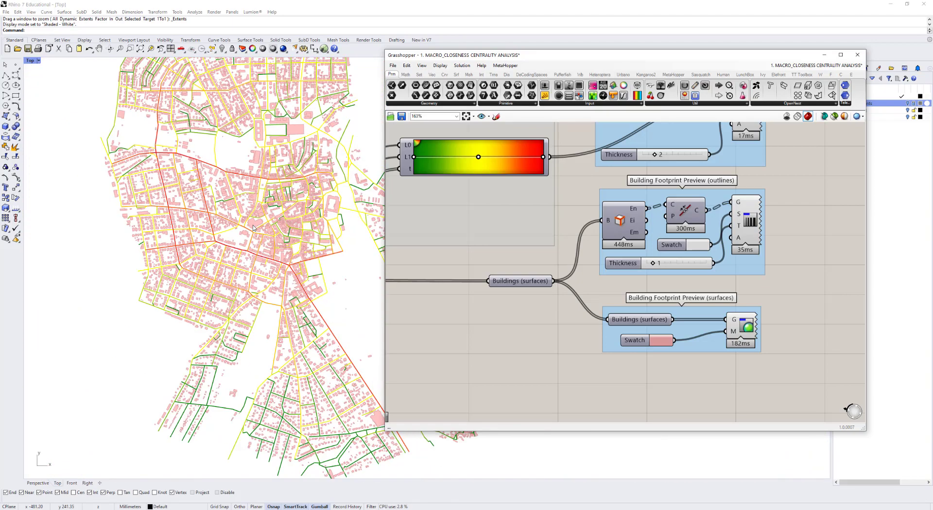
{"action": "left_click", "coordinate": [747, 331]}
{"action": "right_click", "coordinate": [846, 407]}
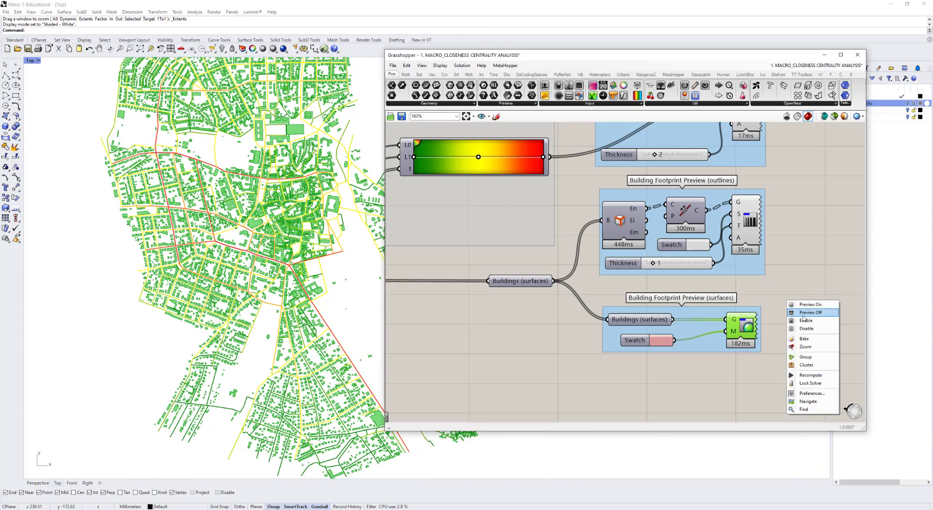
{"action": "left_click", "coordinate": [845, 408]}
Change the building surfaces swatch colour from pink to a light grey
{"action": "left_click", "coordinate": [660, 342]}
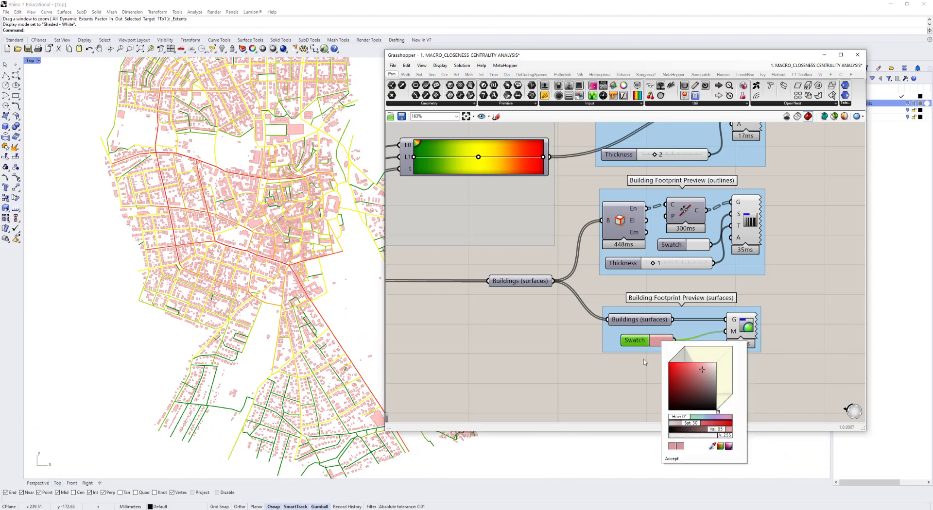
{"action": "left_click", "coordinate": [659, 340]}
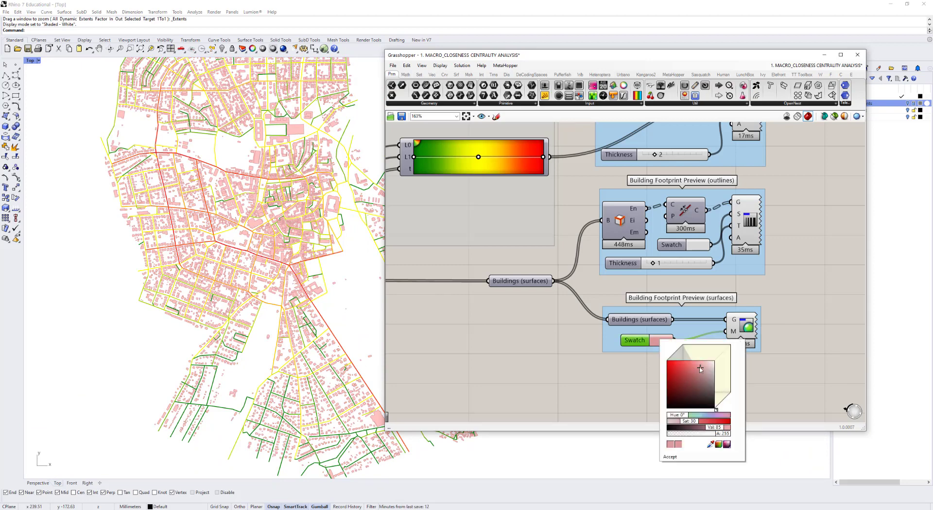
{"action": "left_click_drag", "start_coordinate": [699, 374], "coordinate": [719, 376]}
{"action": "left_click", "coordinate": [646, 384]}
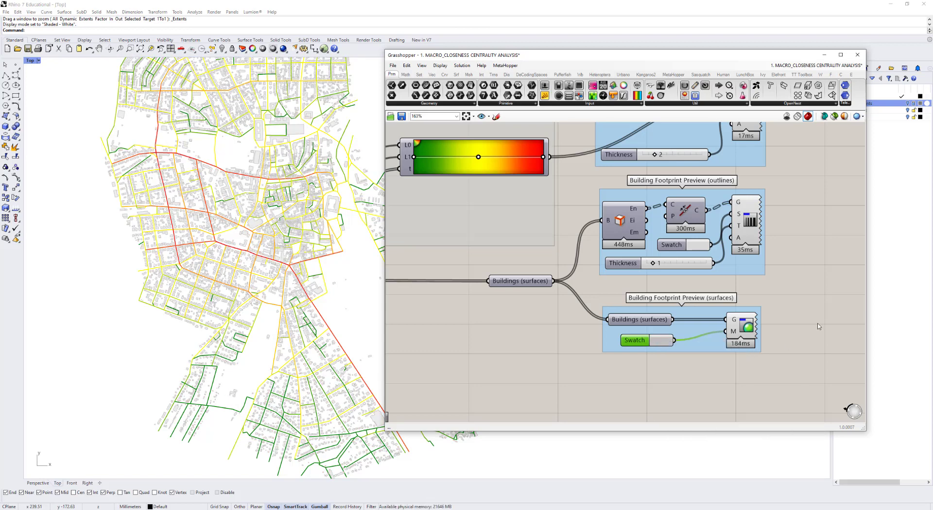
{"action": "scroll", "coordinate": [442, 258], "scroll_direction": "down", "scroll_amount": 3}
Enter 500 as the only value in the Graph analysis group's Analysis radii panel
{"action": "right_click_drag", "start_coordinate": [442, 258], "coordinate": [544, 275]}
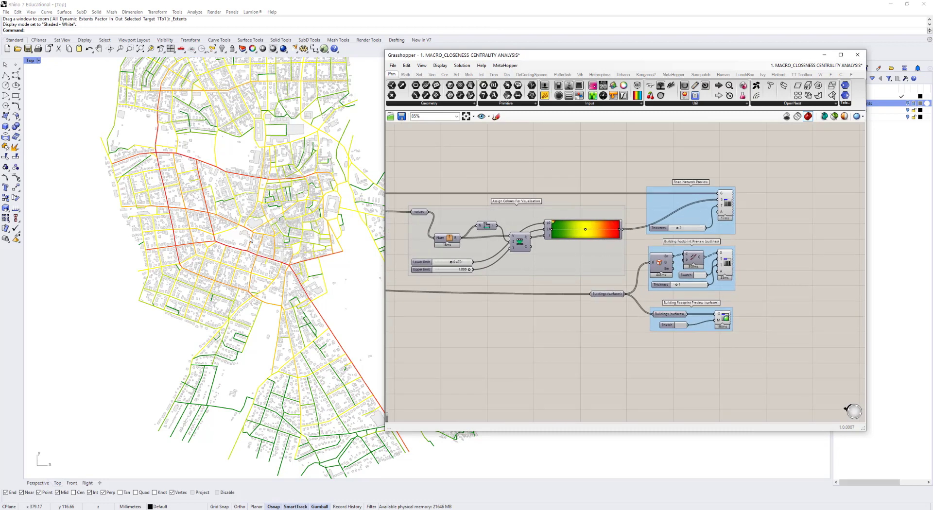
{"action": "scroll", "coordinate": [701, 333], "scroll_direction": "up", "scroll_amount": 2}
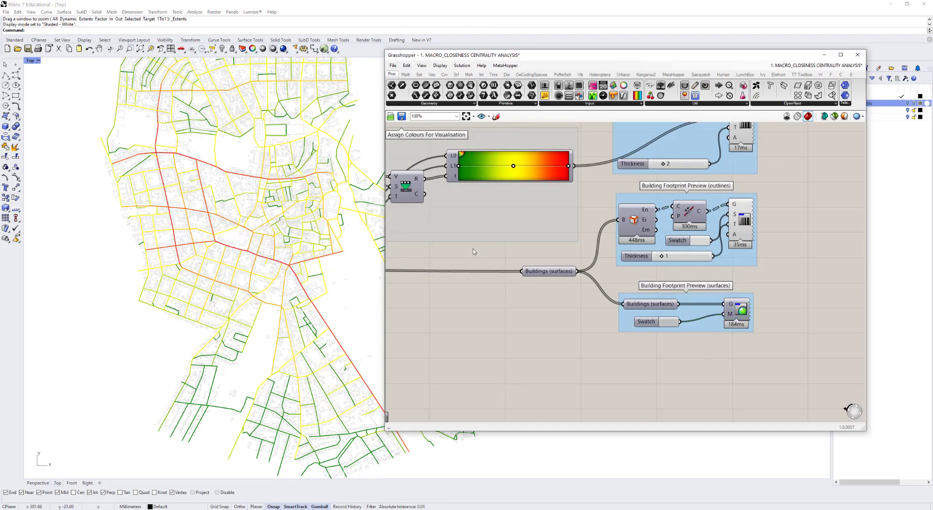
{"action": "scroll", "coordinate": [549, 301], "scroll_direction": "down", "scroll_amount": 2}
{"action": "right_click_drag", "start_coordinate": [549, 301], "coordinate": [778, 330]}
{"action": "scroll", "coordinate": [622, 254], "scroll_direction": "up", "scroll_amount": 4}
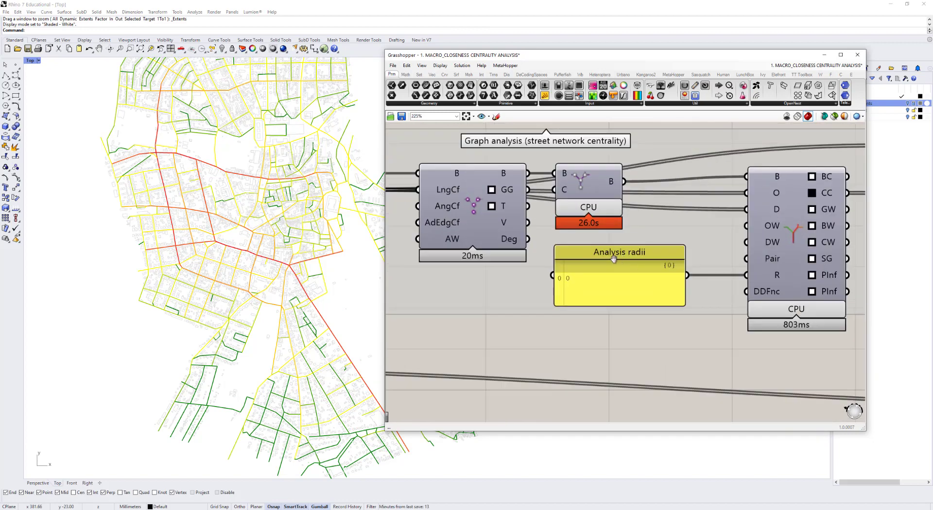
{"action": "right_click_drag", "start_coordinate": [613, 259], "coordinate": [590, 265]}
{"action": "scroll", "coordinate": [223, 204], "scroll_direction": "up", "scroll_amount": 2}
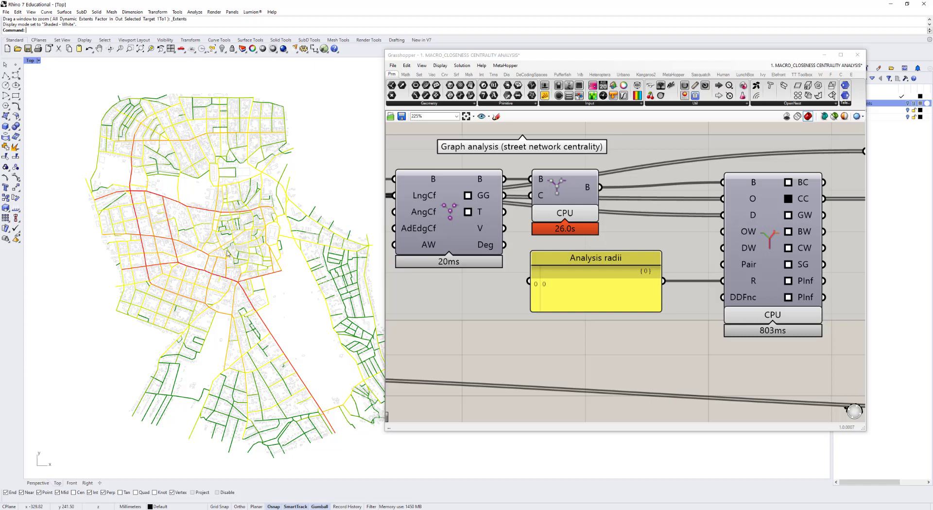
{"action": "double_click", "coordinate": [572, 290]}
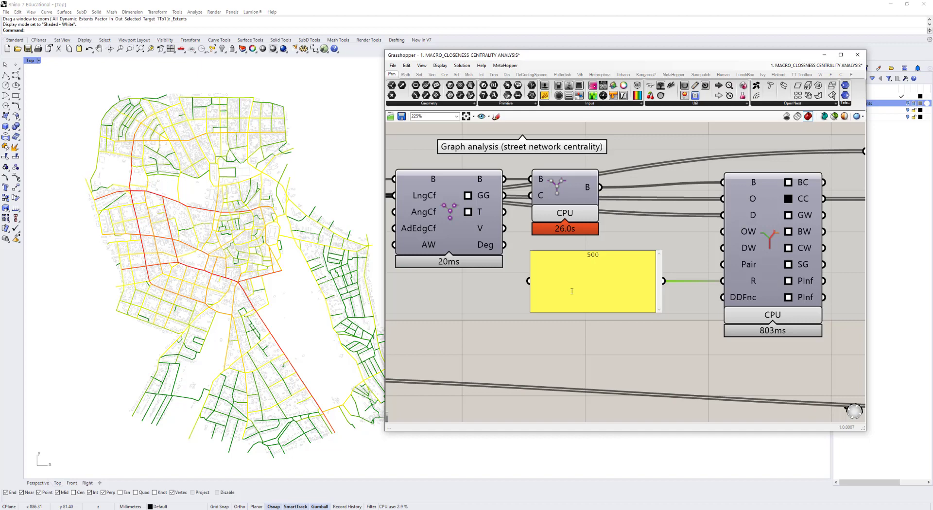
{"action": "left_click", "coordinate": [623, 361]}
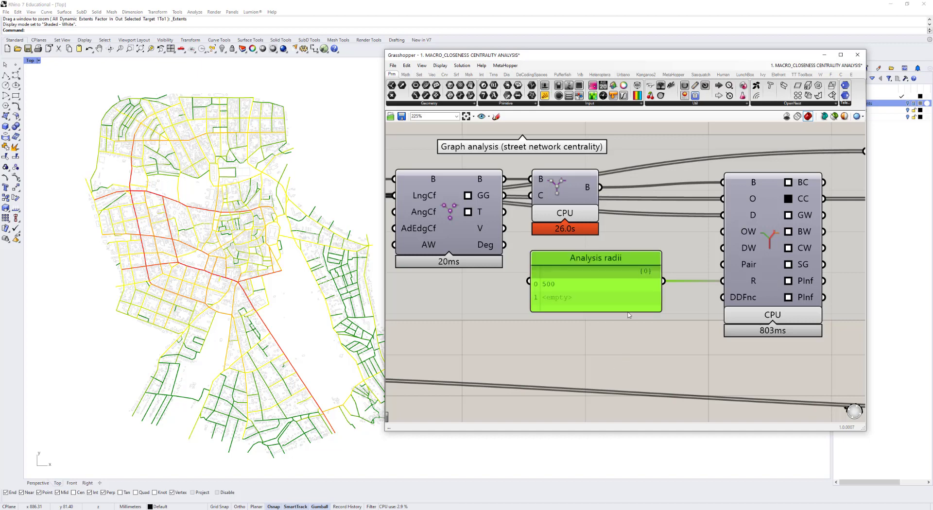
{"action": "double_click", "coordinate": [613, 294]}
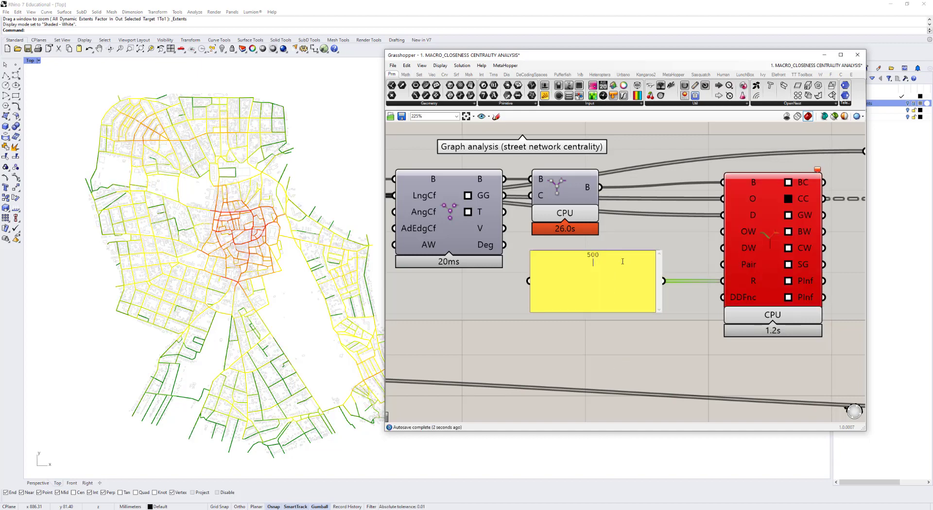
{"action": "left_click", "coordinate": [663, 361]}
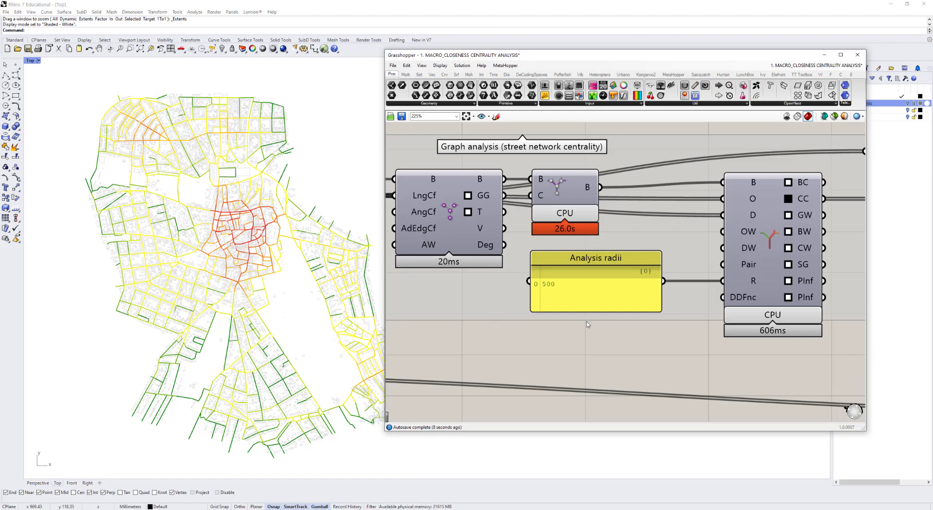
{"action": "scroll", "coordinate": [588, 322], "scroll_direction": "down", "scroll_amount": 4}
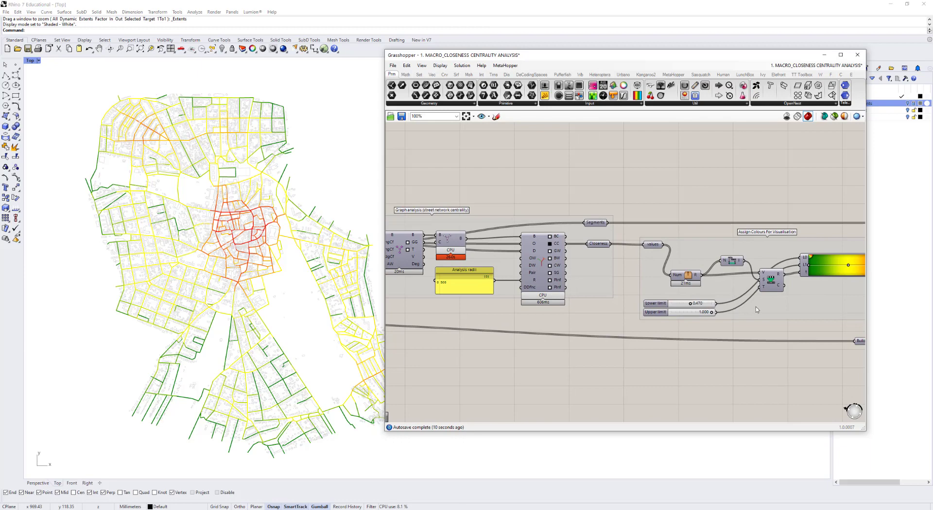
Adjust the colour scale's Lower limit slider so most streets turn green
{"action": "right_click_drag", "start_coordinate": [756, 307], "coordinate": [635, 308]}
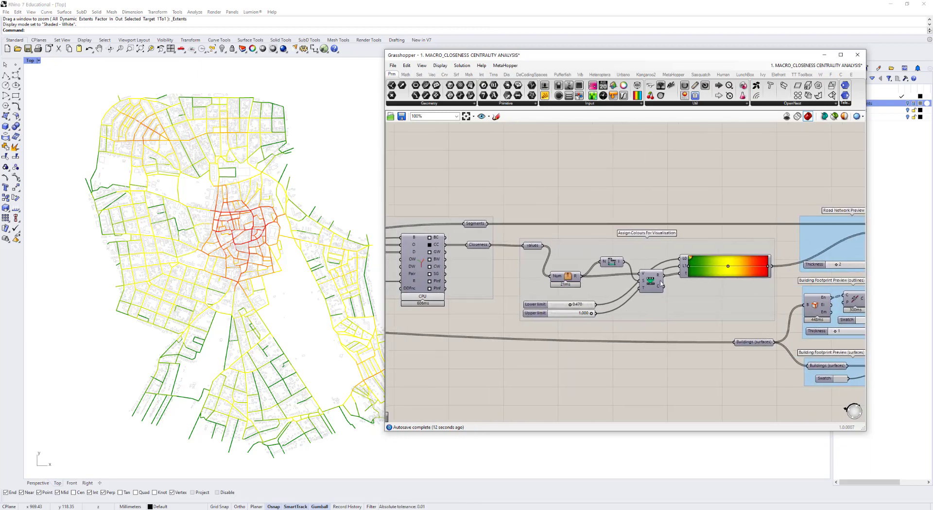
{"action": "scroll", "coordinate": [661, 284], "scroll_direction": "up", "scroll_amount": 2}
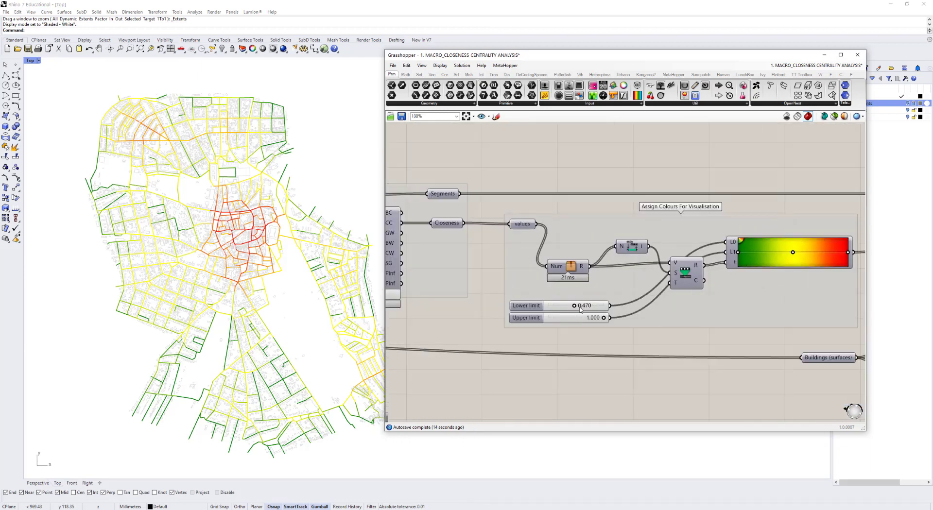
{"action": "mouse_move", "coordinate": [580, 309]}
{"action": "left_mouse_down"}
{"action": "mouse_move", "coordinate": [557, 307]}
{"action": "mouse_move", "coordinate": [565, 307]}
{"action": "left_mouse_up"}
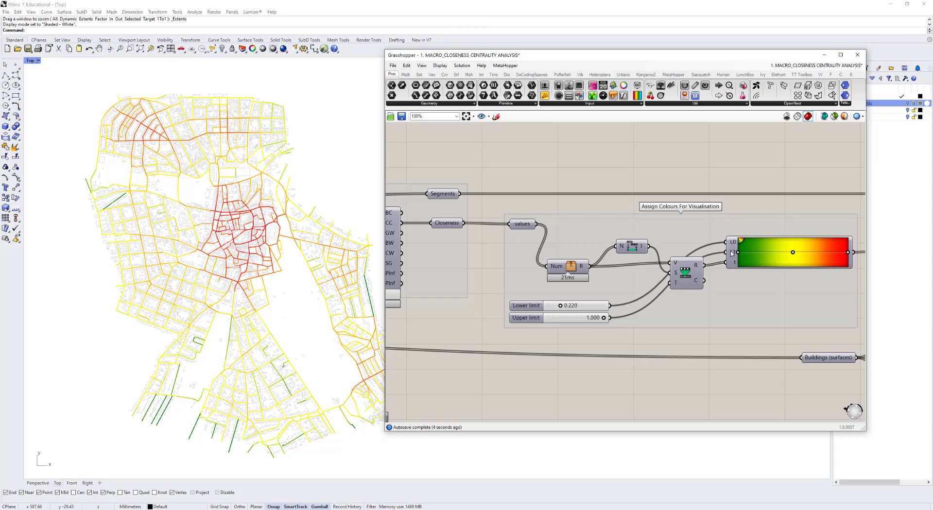
{"action": "right_click_drag", "start_coordinate": [732, 253], "coordinate": [729, 250]}
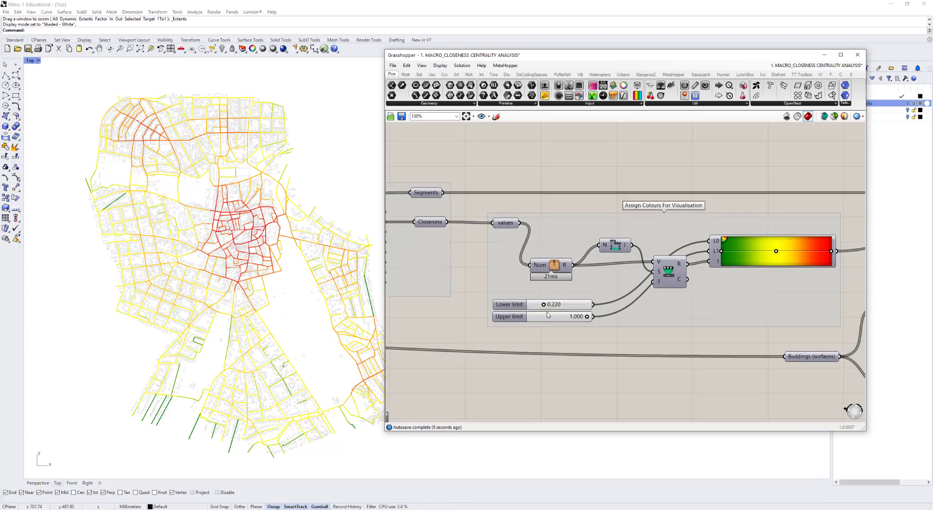
{"action": "mouse_move", "coordinate": [546, 305]}
{"action": "left_mouse_down"}
{"action": "mouse_move", "coordinate": [587, 305]}
{"action": "mouse_move", "coordinate": [556, 306]}
{"action": "mouse_move", "coordinate": [573, 307]}
{"action": "mouse_move", "coordinate": [565, 316]}
{"action": "mouse_move", "coordinate": [579, 315]}
{"action": "mouse_move", "coordinate": [557, 304]}
{"action": "left_mouse_up"}
{"action": "left_click", "coordinate": [565, 304]}
Change the Analysis radii value, then pan back to the header and INPUTS group
{"action": "right_click_drag", "start_coordinate": [557, 305], "coordinate": [784, 287]}
{"action": "double_click", "coordinate": [484, 264]}
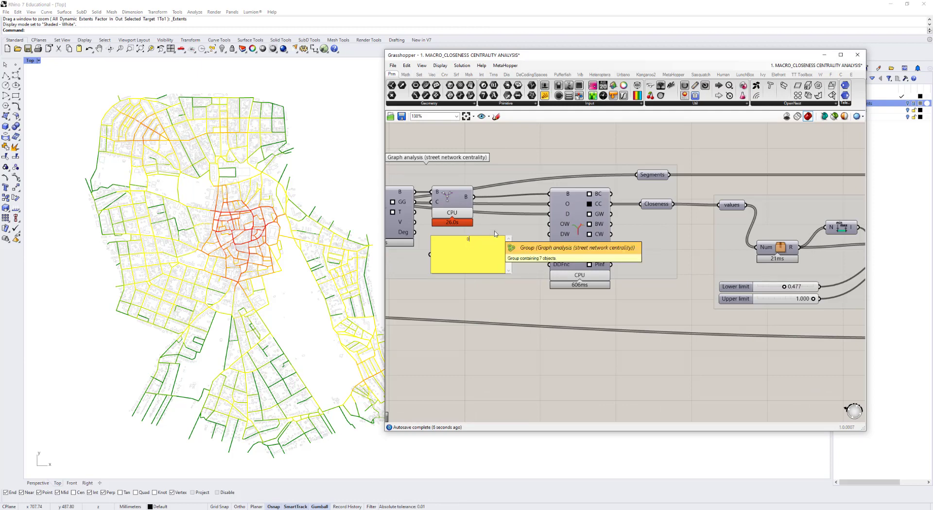
{"action": "left_click", "coordinate": [455, 249]}
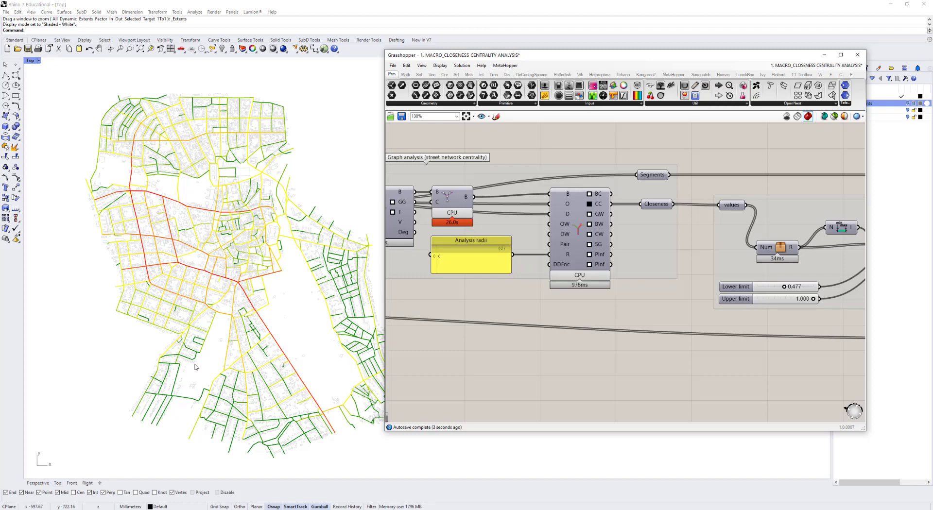
{"action": "scroll", "coordinate": [767, 350], "scroll_direction": "down", "scroll_amount": 3}
{"action": "right_click_drag", "start_coordinate": [767, 350], "coordinate": [672, 311]}
{"action": "scroll", "coordinate": [554, 366], "scroll_direction": "down", "scroll_amount": 2}
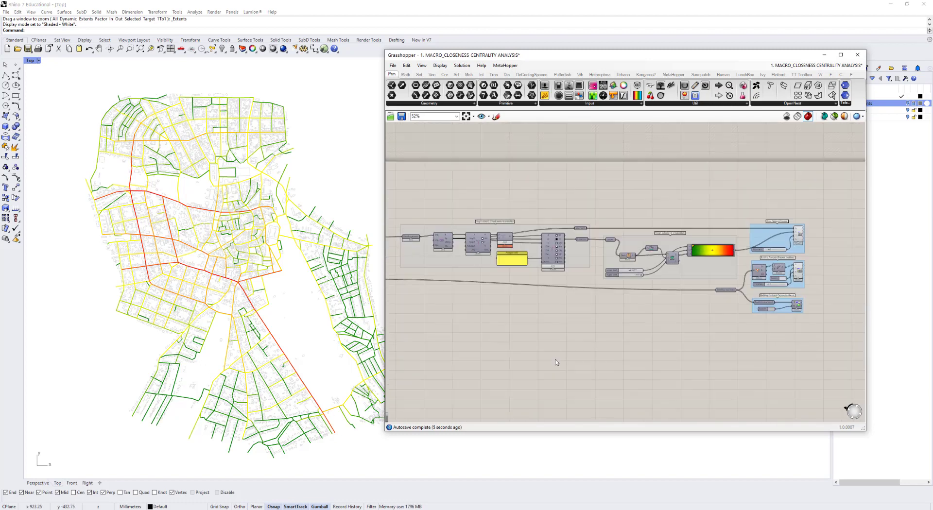
{"action": "right_click_drag", "start_coordinate": [554, 366], "coordinate": [773, 352]}
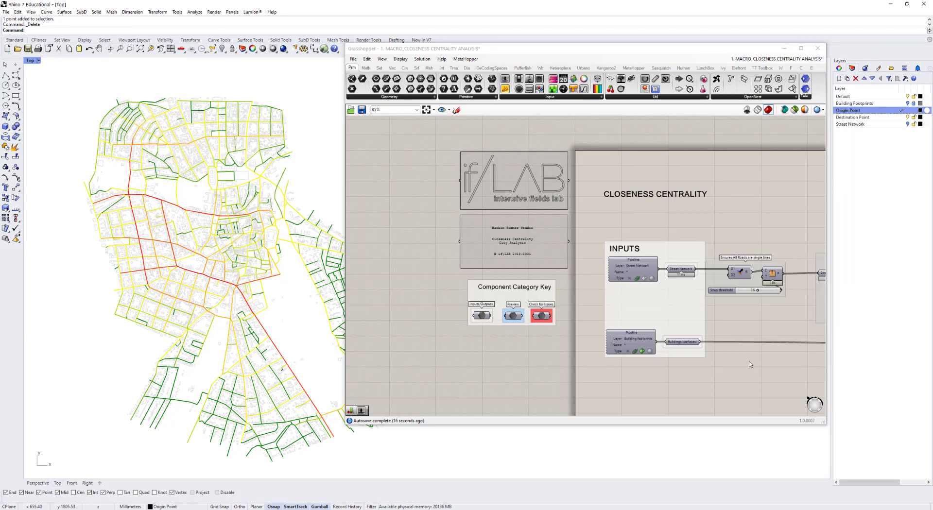
Drag the 2. MACRO_SHORTEST PATH file from HARBIN WORKSHOP onto the Grasshopper canvas
{"action": "key", "text": "alt+Tab"}
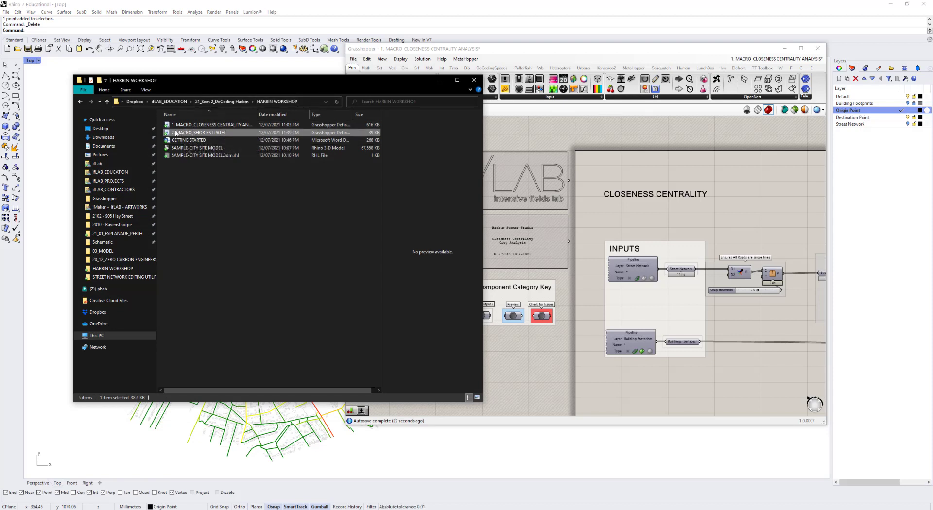
{"action": "left_click_drag", "start_coordinate": [176, 133], "coordinate": [206, 195]}
{"action": "left_click", "coordinate": [473, 80]}
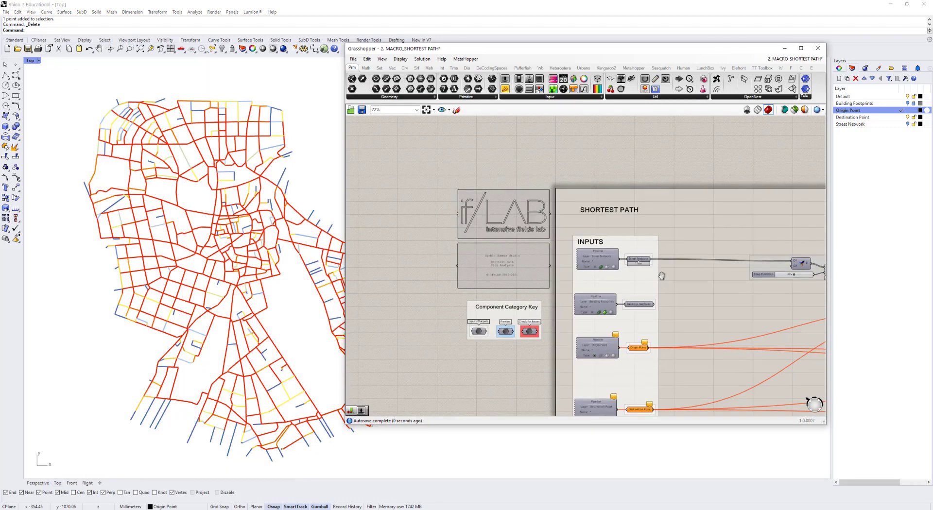
Turn the Buildings (surfaces) parameter preview on to check the footprints, then off again
{"action": "scroll", "coordinate": [669, 199], "scroll_direction": "up", "scroll_amount": 5}
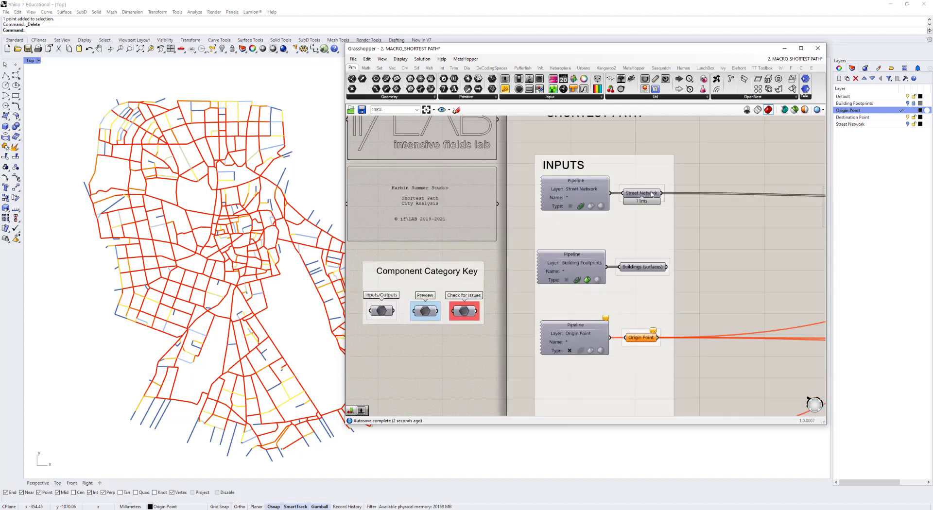
{"action": "scroll", "coordinate": [648, 272], "scroll_direction": "down", "scroll_amount": 2}
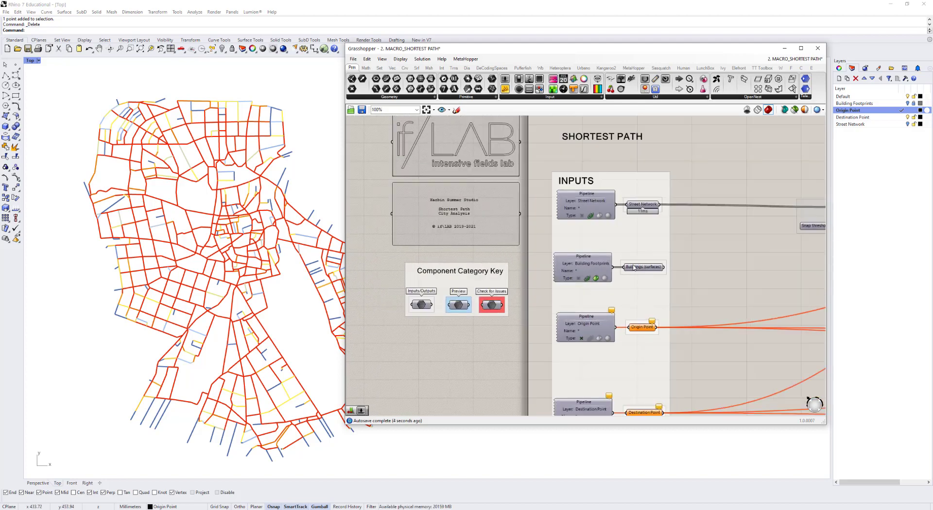
{"action": "left_click_drag", "start_coordinate": [634, 268], "coordinate": [638, 267]}
{"action": "right_click", "coordinate": [648, 267]}
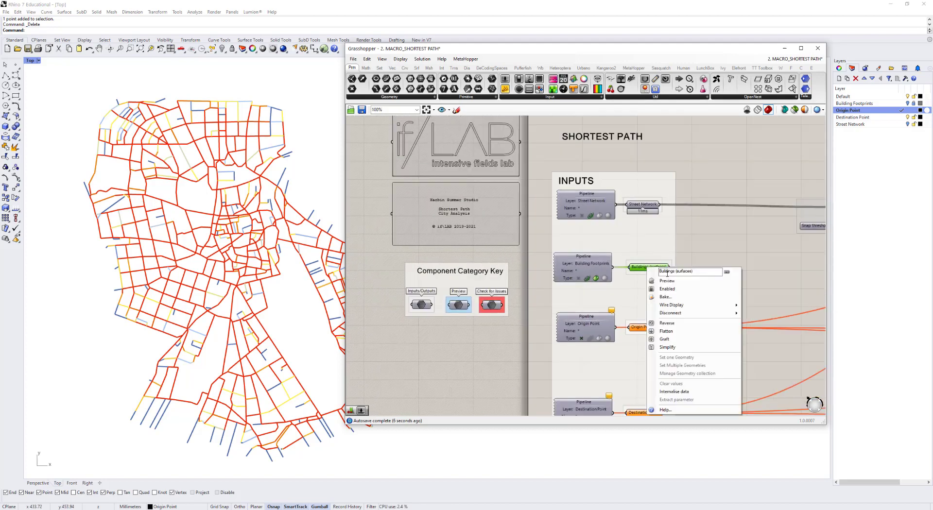
{"action": "left_click", "coordinate": [698, 251]}
{"action": "left_click", "coordinate": [637, 267]}
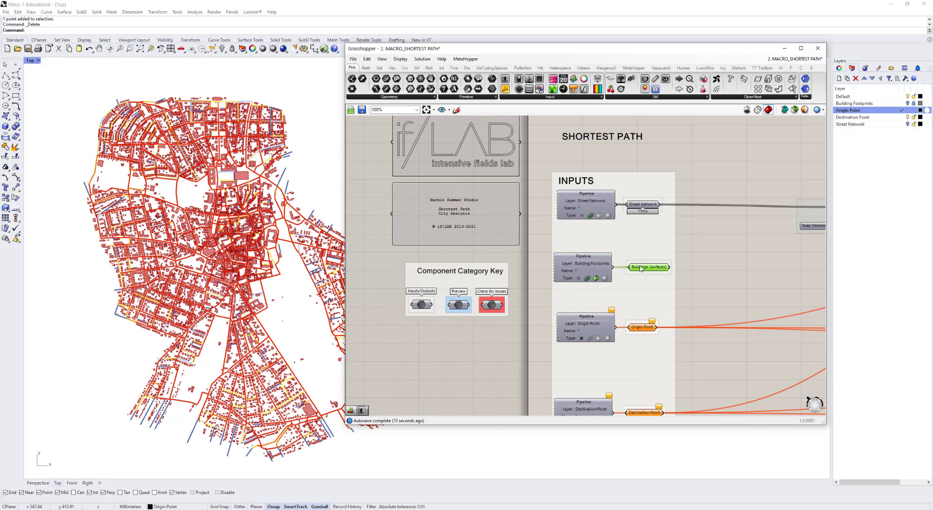
{"action": "right_click", "coordinate": [640, 267]}
{"action": "left_click", "coordinate": [684, 279]}
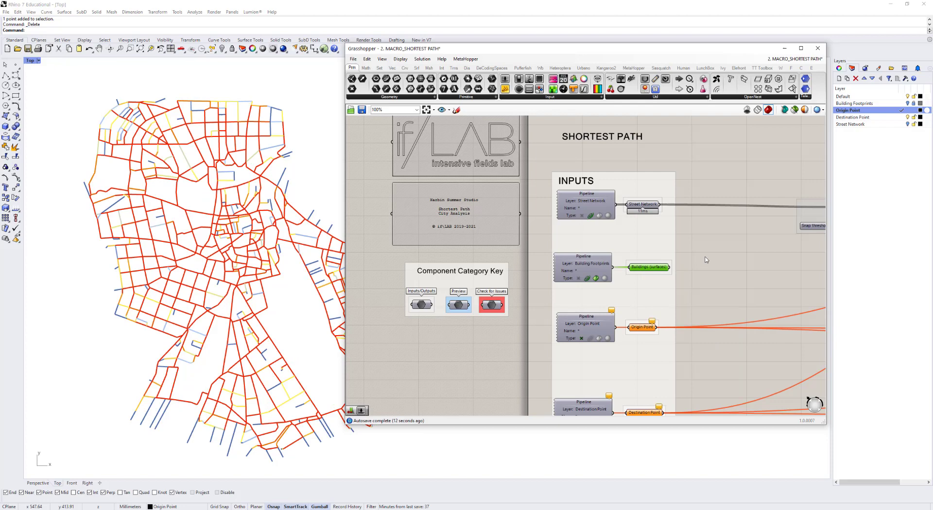
Make Default the current layer in Rhino's Layers panel
{"action": "right_click_drag", "start_coordinate": [700, 346], "coordinate": [693, 292]}
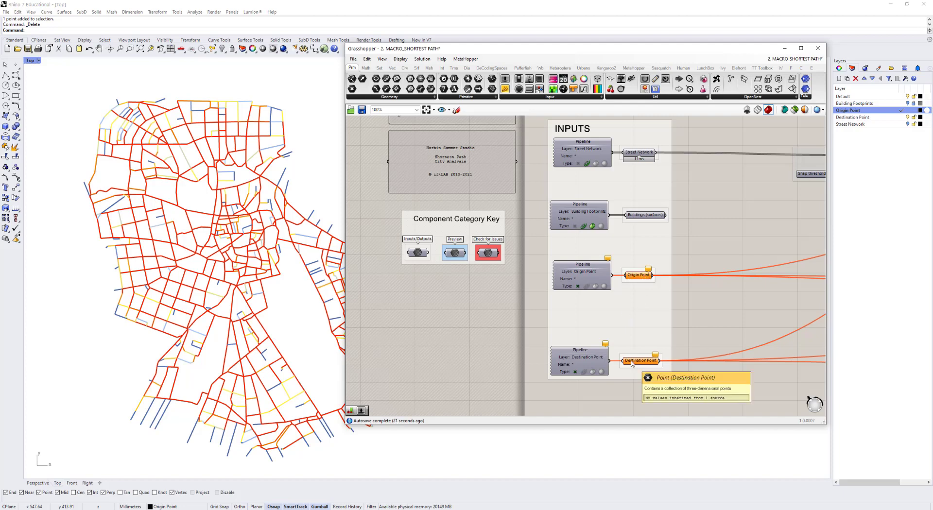
{"action": "left_click", "coordinate": [860, 110]}
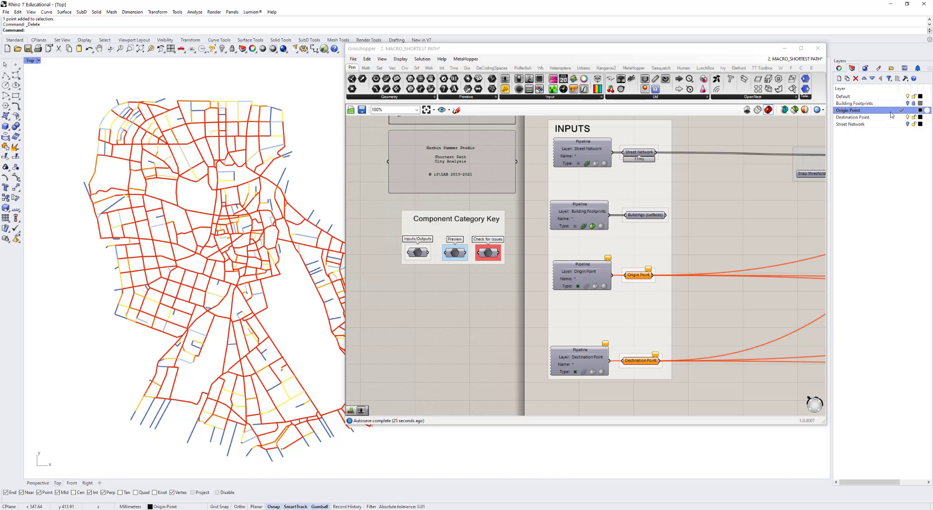
{"action": "left_click", "coordinate": [902, 97]}
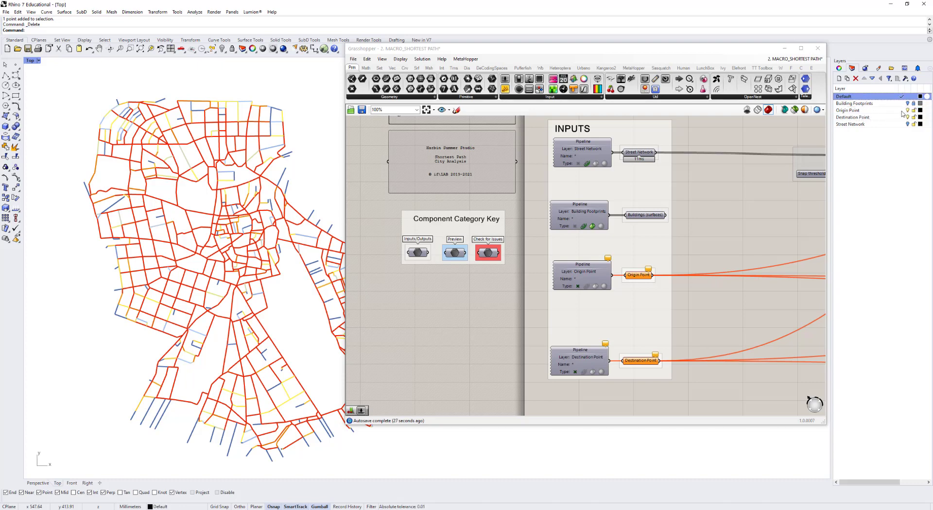
Place a point at the START location on the Origin Point layer
{"action": "left_click", "coordinate": [902, 110]}
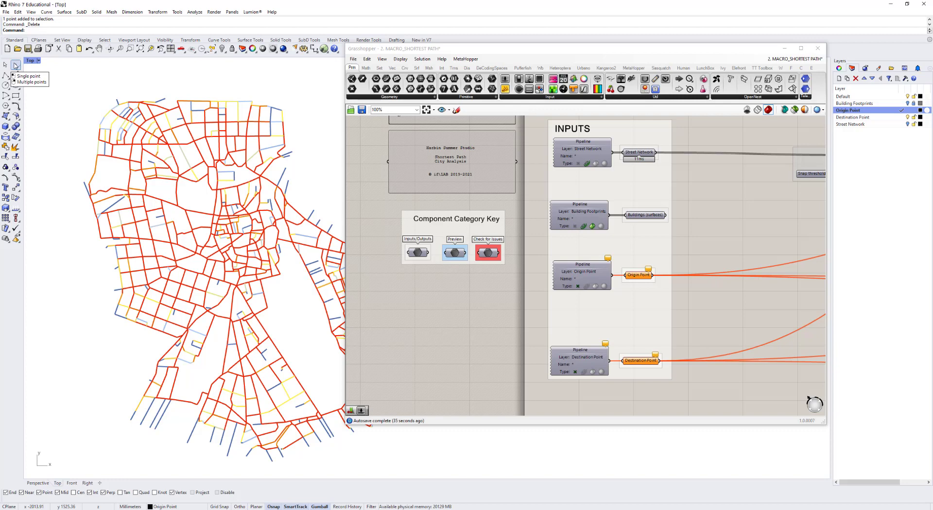
{"action": "left_click", "coordinate": [15, 65]}
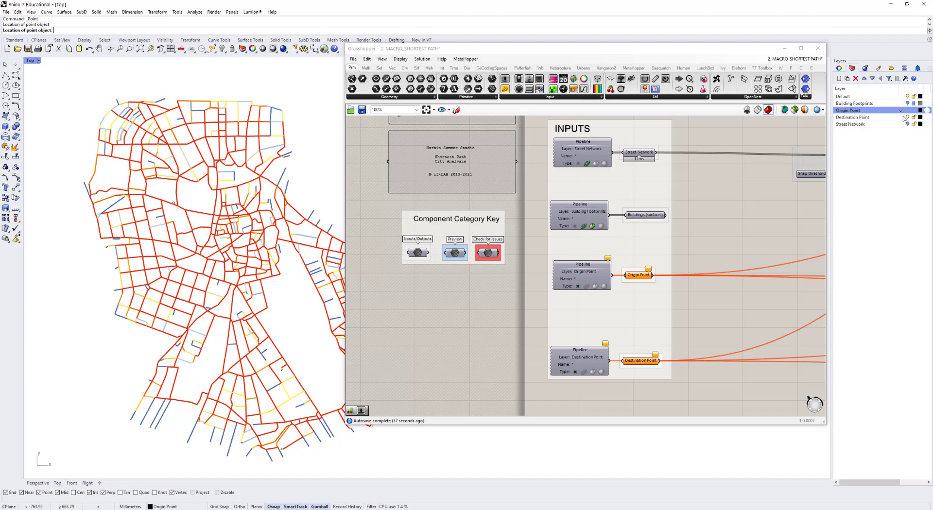
{"action": "left_click", "coordinate": [173, 203]}
Place a point at the END location on the Destination Point layer
{"action": "left_click", "coordinate": [899, 117]}
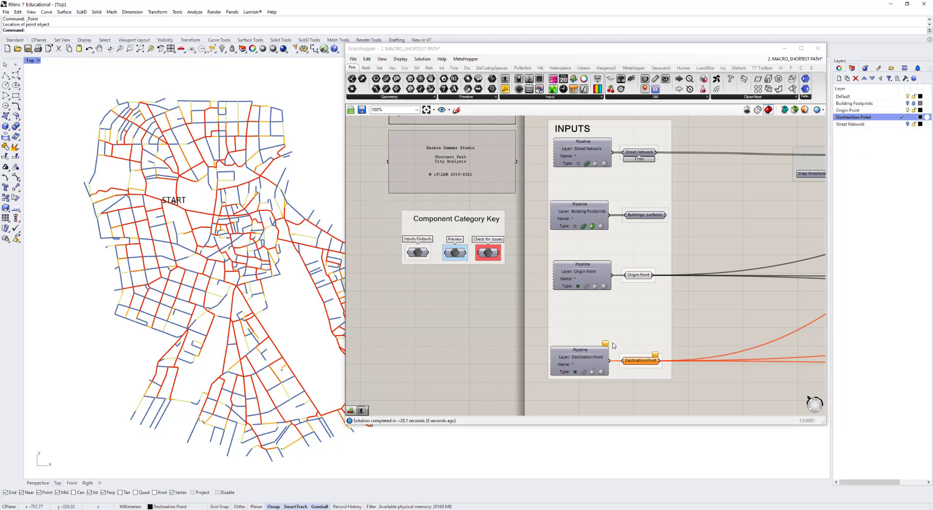
{"action": "left_click", "coordinate": [15, 65]}
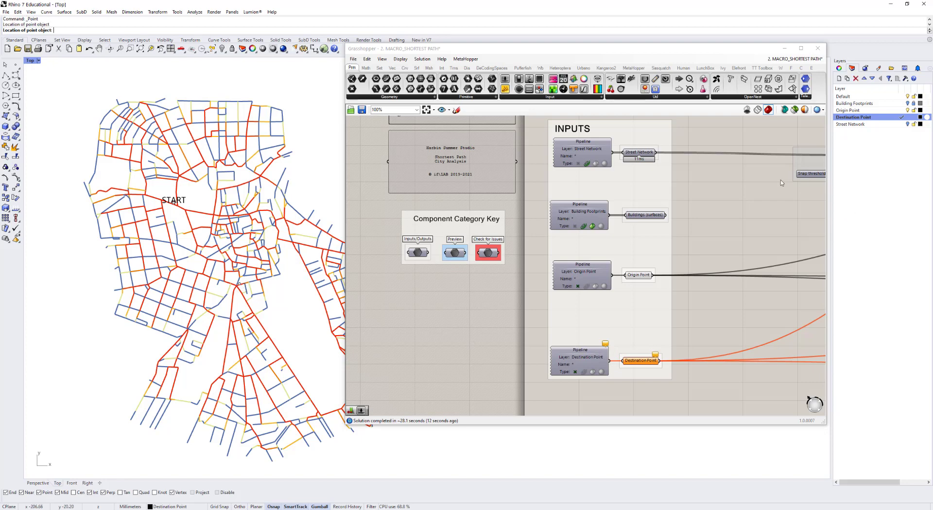
{"action": "left_click", "coordinate": [238, 284]}
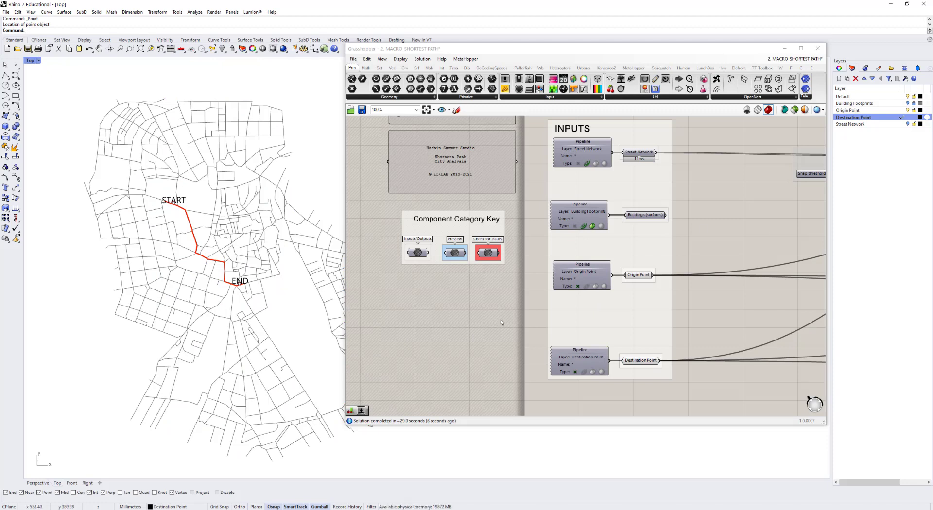
Move and shrink the Grasshopper window and centre the Top view on the START–END route
{"action": "left_click_drag", "start_coordinate": [518, 50], "coordinate": [594, 58]}
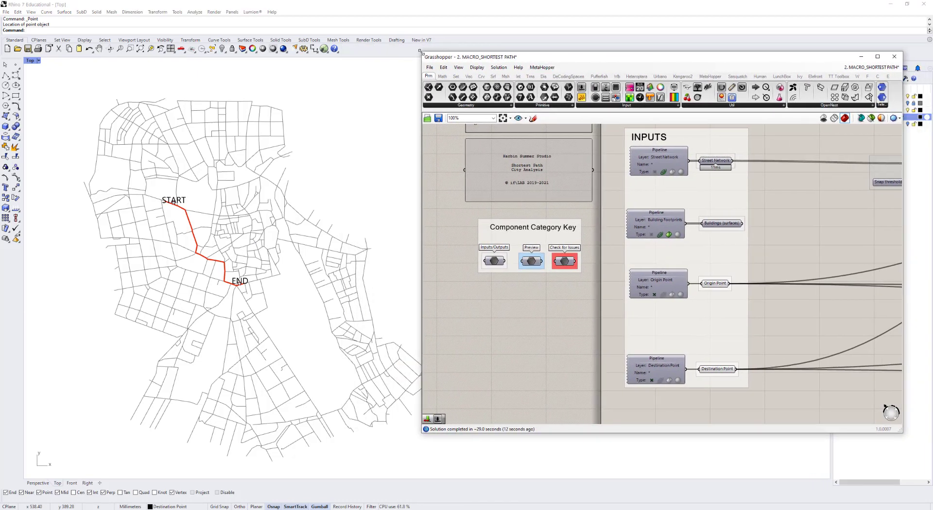
{"action": "left_click_drag", "start_coordinate": [421, 51], "coordinate": [593, 54]}
{"action": "scroll", "coordinate": [646, 233], "scroll_direction": "down", "scroll_amount": 2}
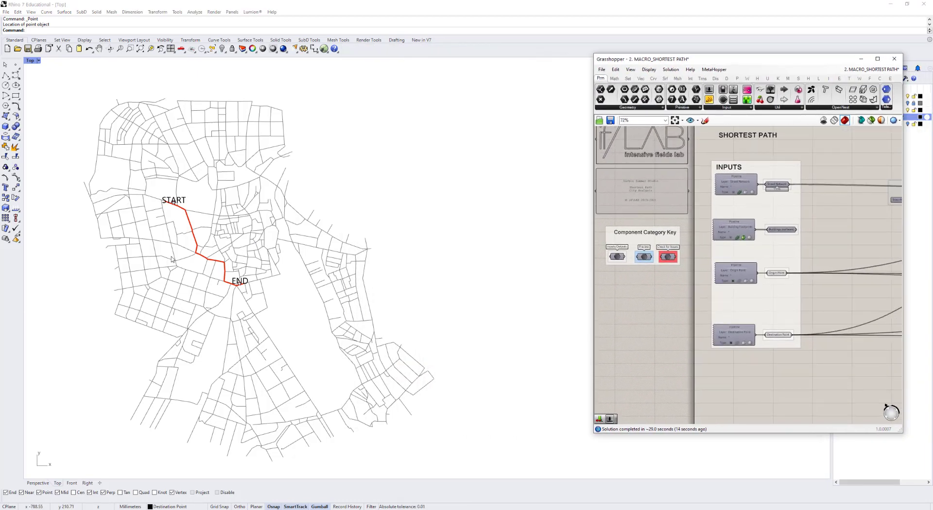
{"action": "right_click_drag", "start_coordinate": [172, 259], "coordinate": [303, 228]}
{"action": "scroll", "coordinate": [306, 173], "scroll_direction": "up", "scroll_amount": 1}
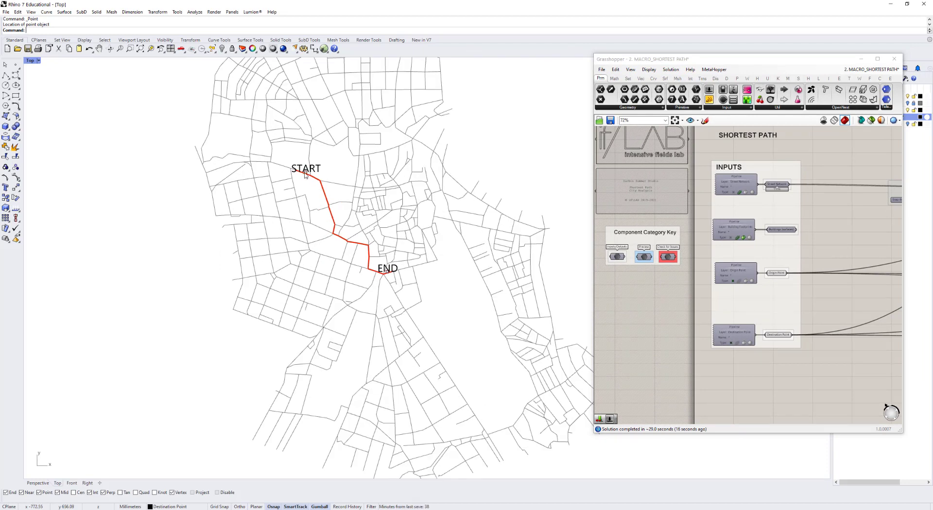
Drag the START point down and to the left with the gumball, then select END
{"action": "left_click", "coordinate": [303, 173]}
{"action": "left_click_drag", "start_coordinate": [326, 154], "coordinate": [320, 282]}
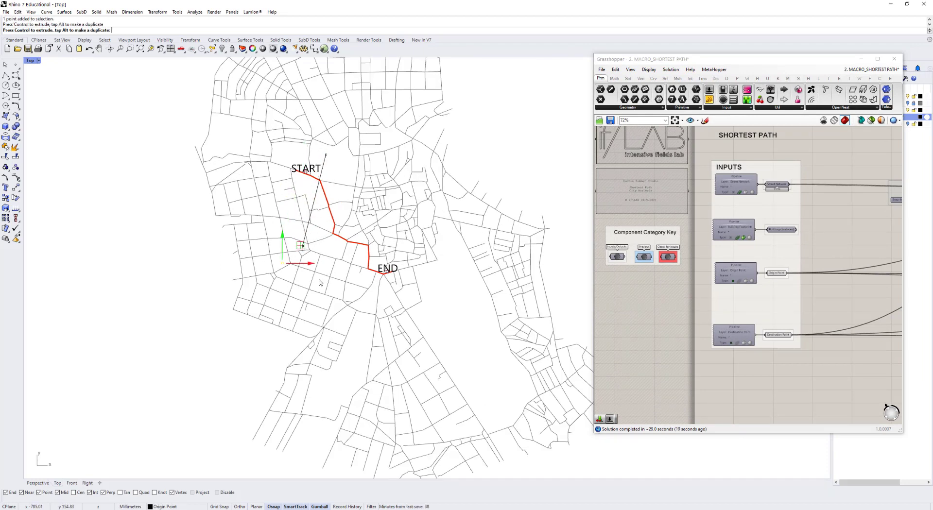
{"action": "left_click_drag", "start_coordinate": [325, 321], "coordinate": [326, 280]}
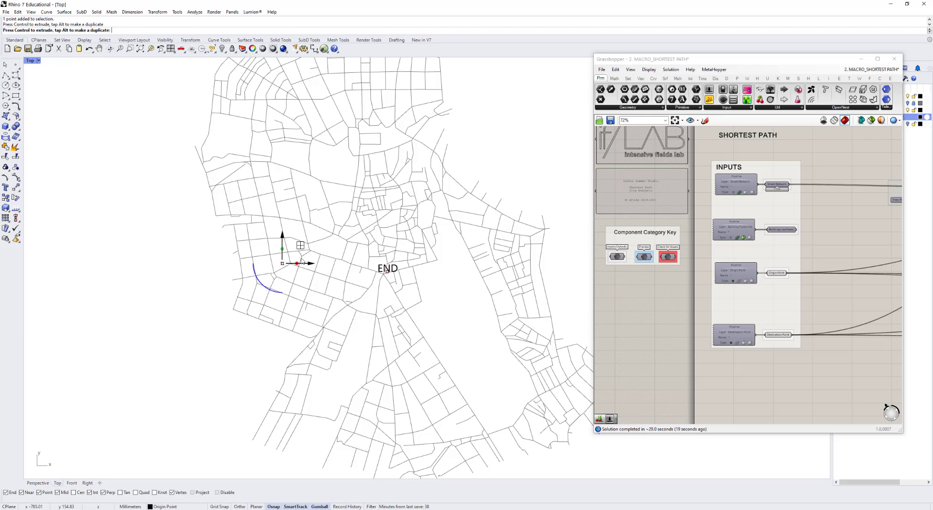
{"action": "left_click_drag", "start_coordinate": [302, 262], "coordinate": [301, 263]}
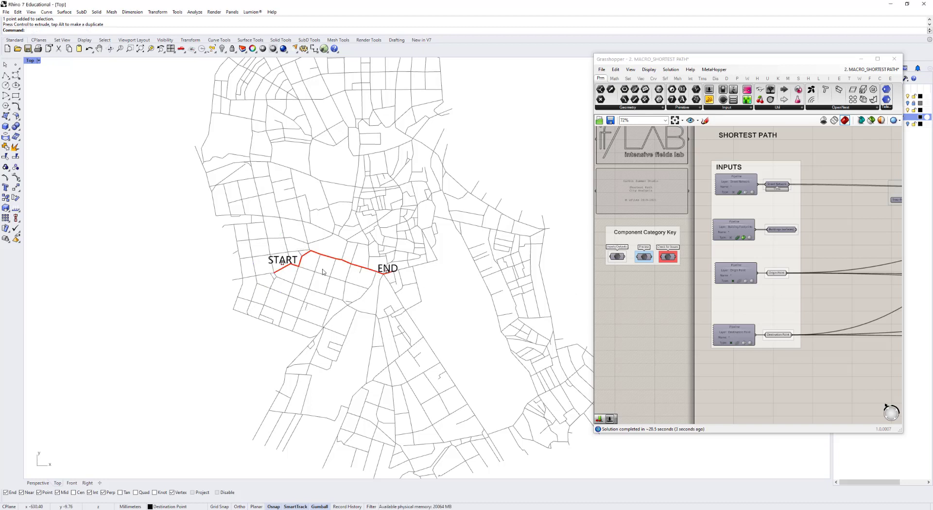
{"action": "left_click", "coordinate": [383, 273]}
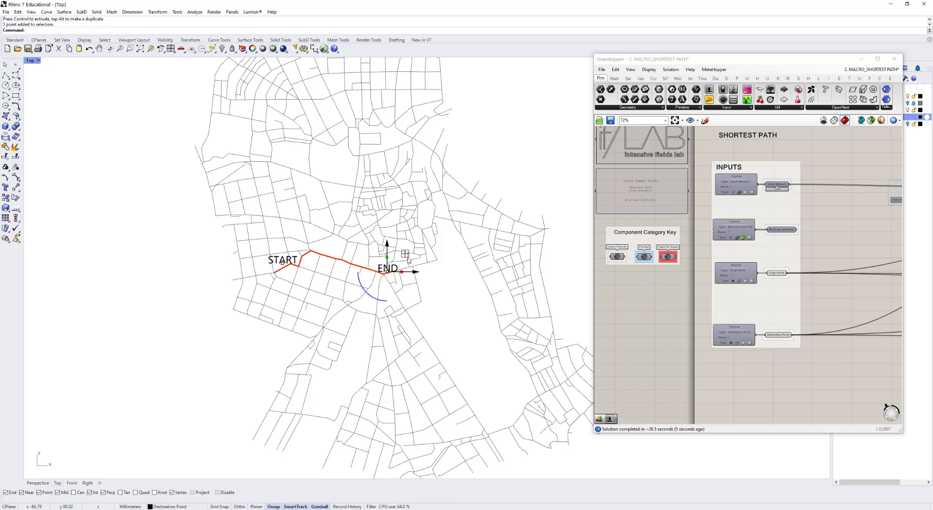